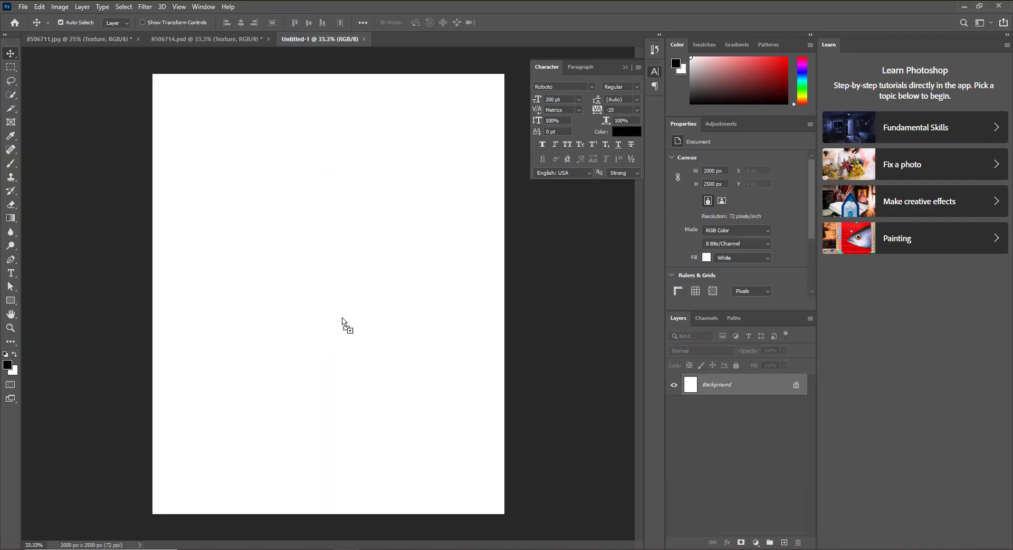
Place the cricket photo on the blank canvas, enlarge it to cover the canvas and reposition it so the player is framed.
{"action": "left_click_drag", "start_coordinate": [504, 392], "coordinate": [664, 481]}
{"action": "key", "text": "ctrl+minus"}
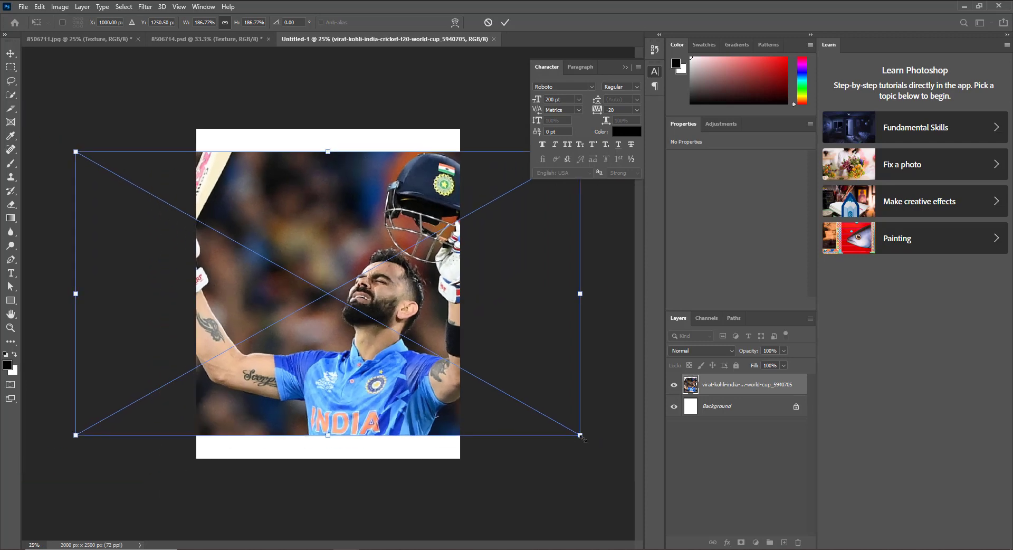
{"action": "left_click_drag", "start_coordinate": [581, 435], "coordinate": [629, 461]}
{"action": "left_click_drag", "start_coordinate": [419, 365], "coordinate": [346, 375]}
{"action": "key", "text": "Return"}
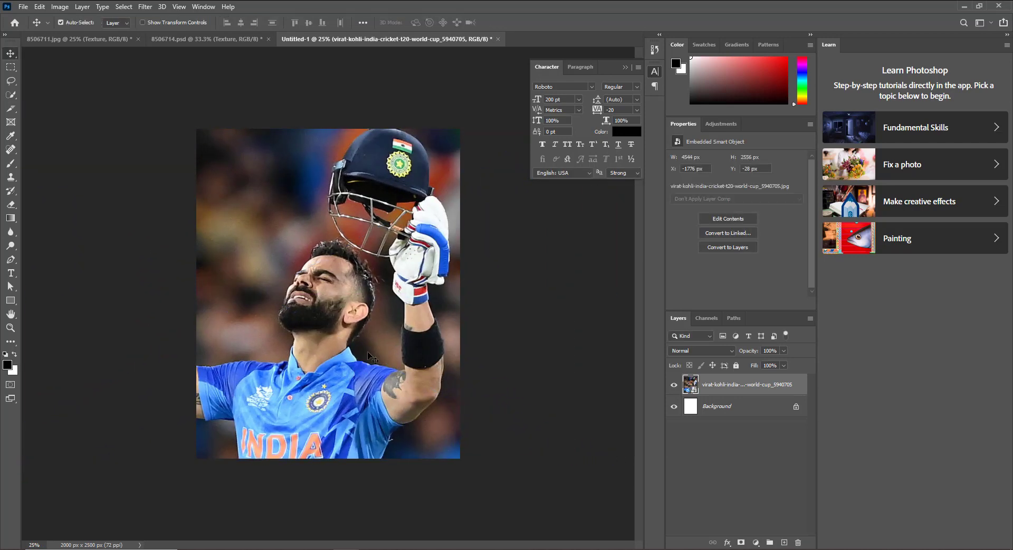
Create a layer group above the white background layer and name it Background.
{"action": "left_click", "coordinate": [739, 411]}
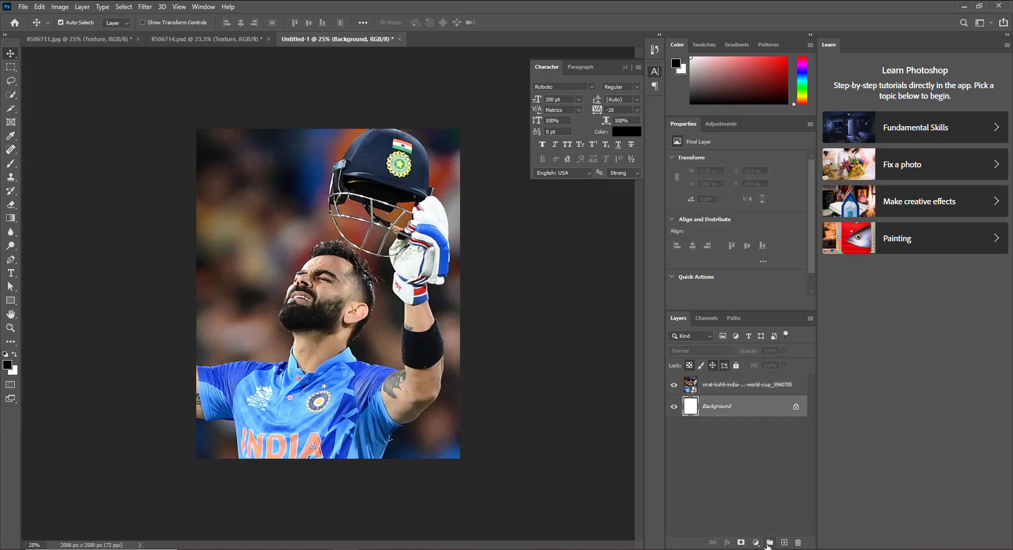
{"action": "left_click", "coordinate": [768, 543]}
{"action": "double_click", "coordinate": [715, 402]}
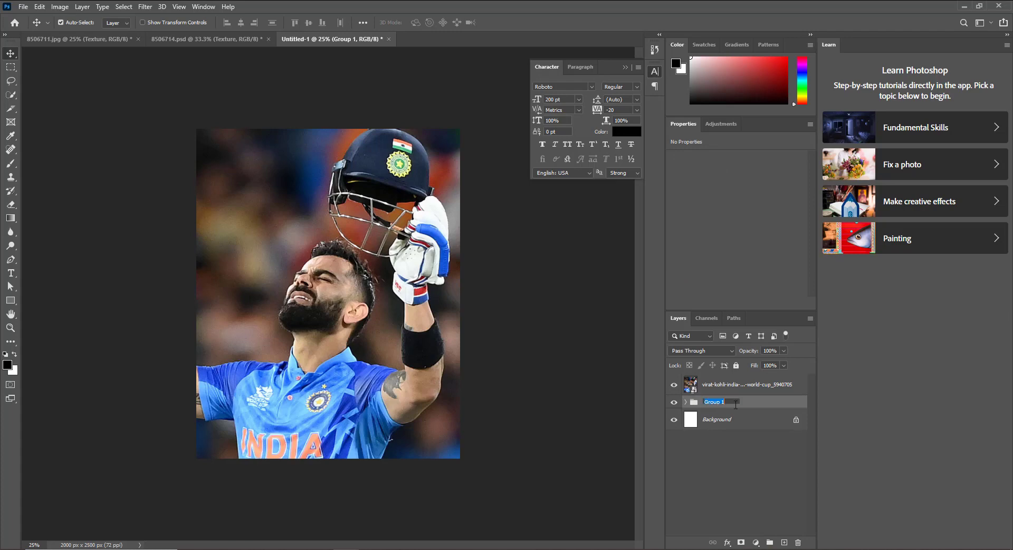
{"action": "type", "text": "Background"}
{"action": "left_click", "coordinate": [730, 441]}
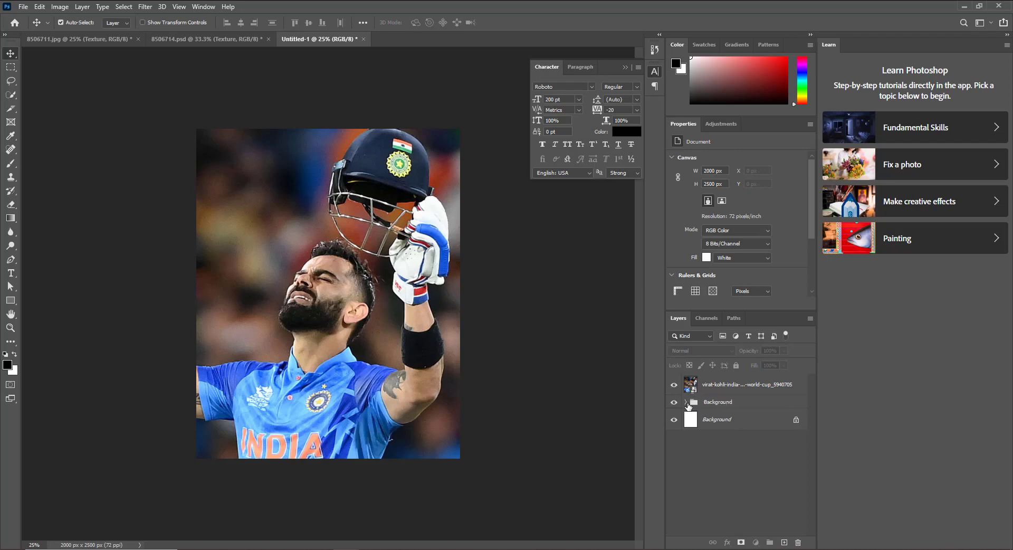
Convert the locked background into a regular layer and move it into the Background group.
{"action": "double_click", "coordinate": [712, 418]}
{"action": "left_click", "coordinate": [592, 160]}
{"action": "left_click_drag", "start_coordinate": [715, 419], "coordinate": [692, 409]}
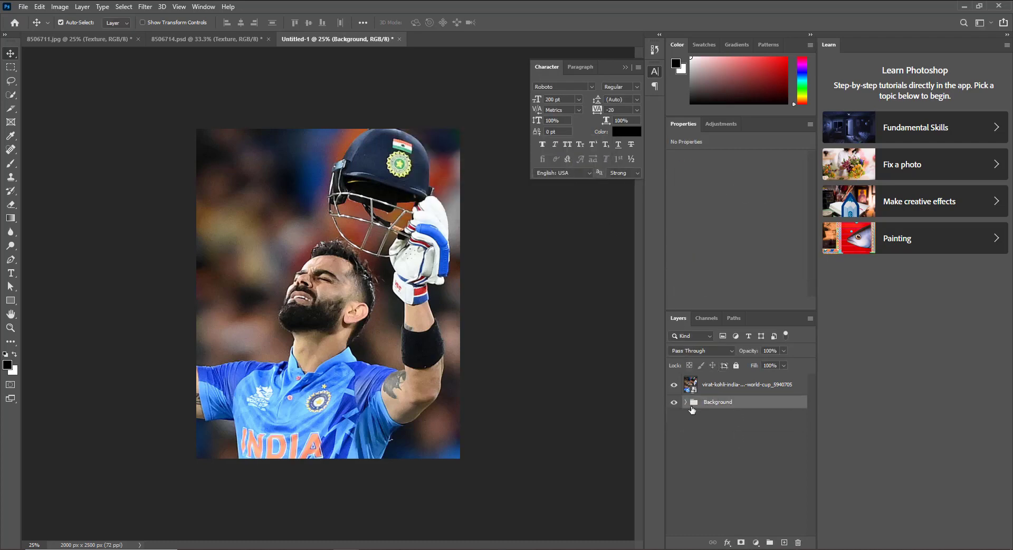
Put the cricket photo layer into a new group named Images.
{"action": "left_click", "coordinate": [723, 389]}
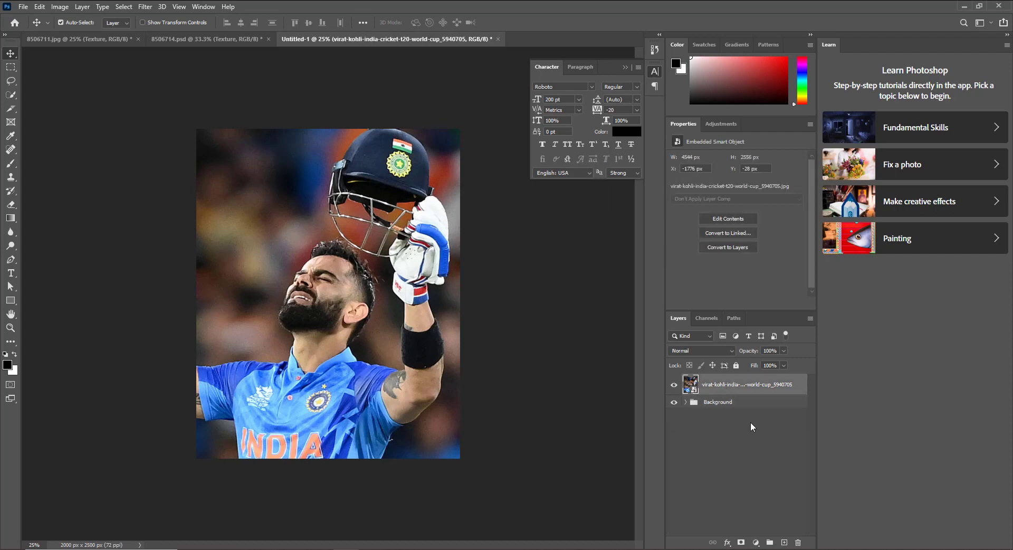
{"action": "key", "text": "ctrl"}
{"action": "key", "text": "ctrl+g"}
{"action": "double_click", "coordinate": [729, 385]}
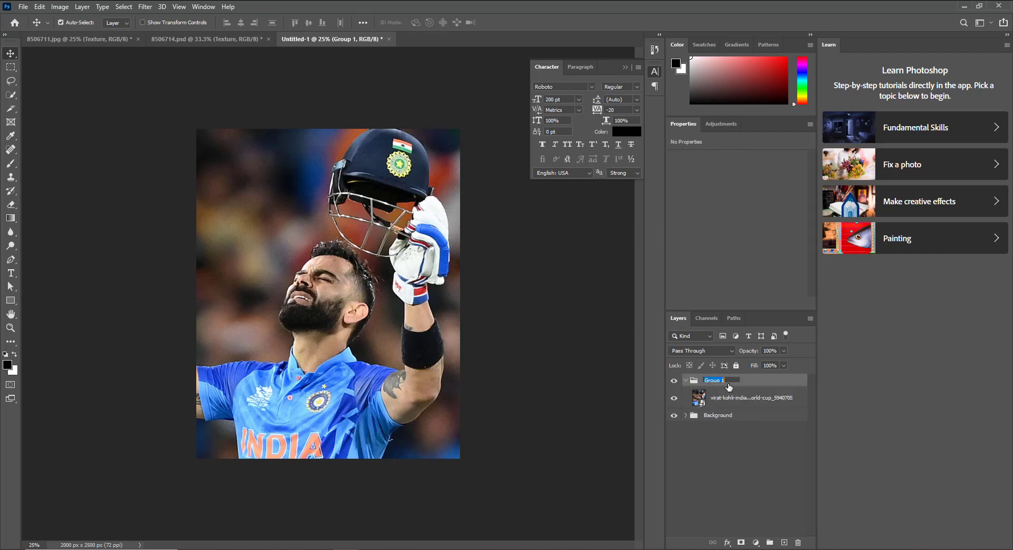
{"action": "left_click", "coordinate": [700, 452]}
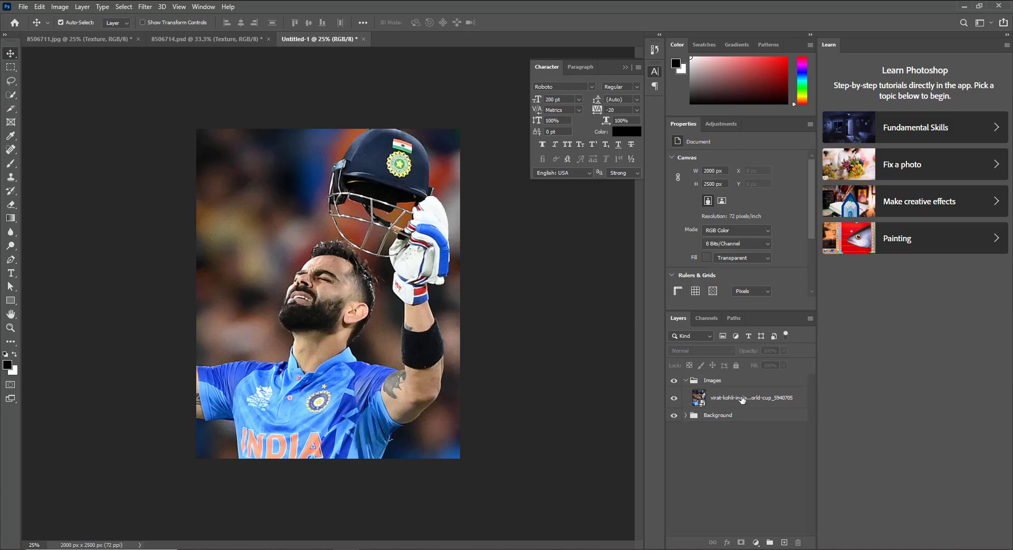
Place the scribble texture image 0 from the Water Colour Tutorial folder above the photo in the Images group.
{"action": "left_click", "coordinate": [736, 397]}
{"action": "left_click", "coordinate": [964, 6]}
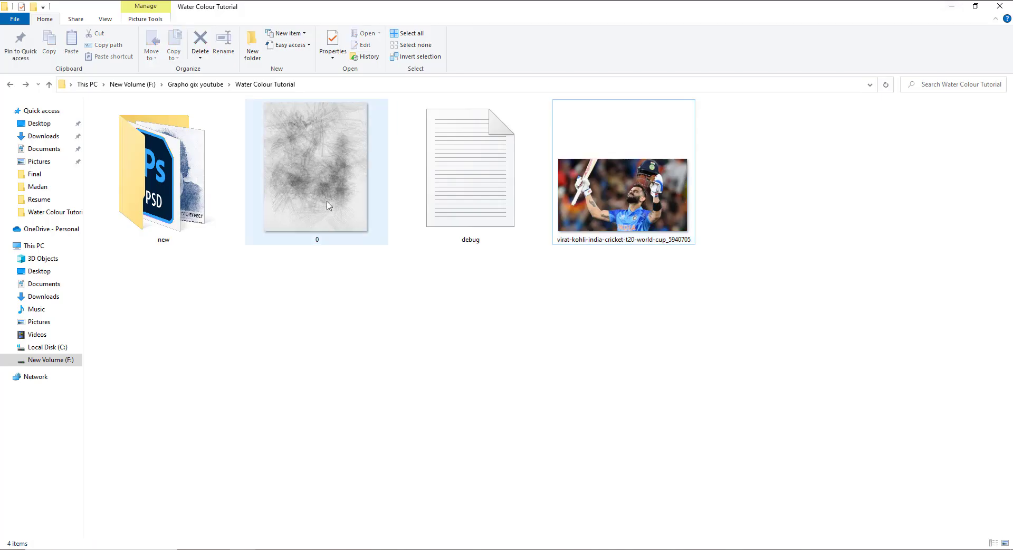
{"action": "left_click_drag", "start_coordinate": [327, 206], "coordinate": [400, 309]}
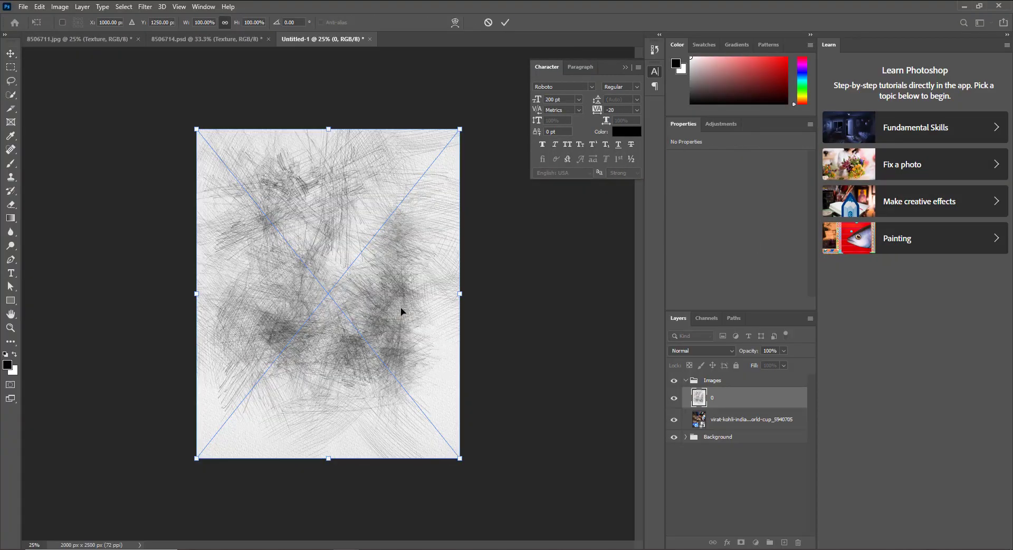
{"action": "key", "text": "Return"}
Copy the scribble texture from layer 0 into a new layer mask on the cricket photo and hide layer 0.
{"action": "key", "text": "ctrl"}
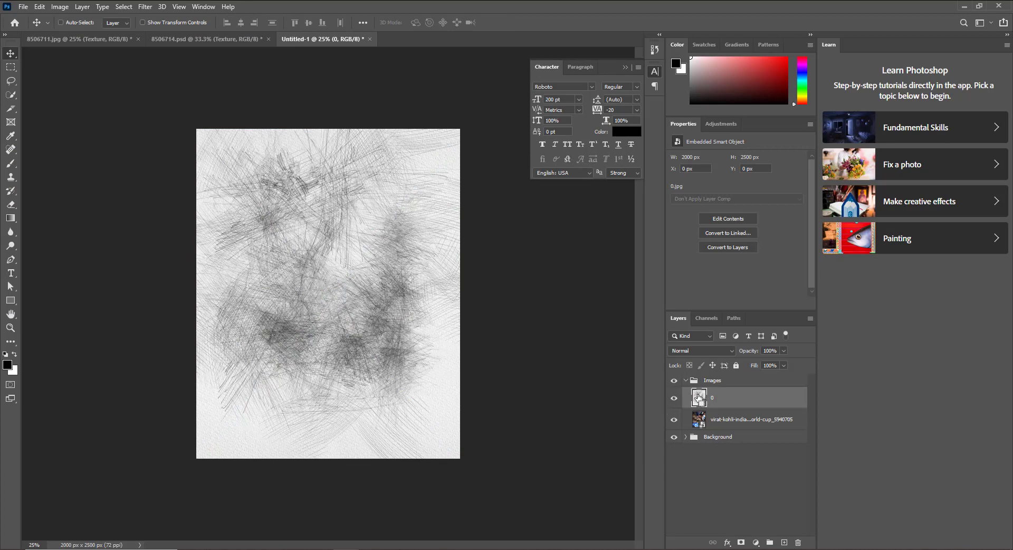
{"action": "left_click", "coordinate": [699, 397], "text": "ctrl"}
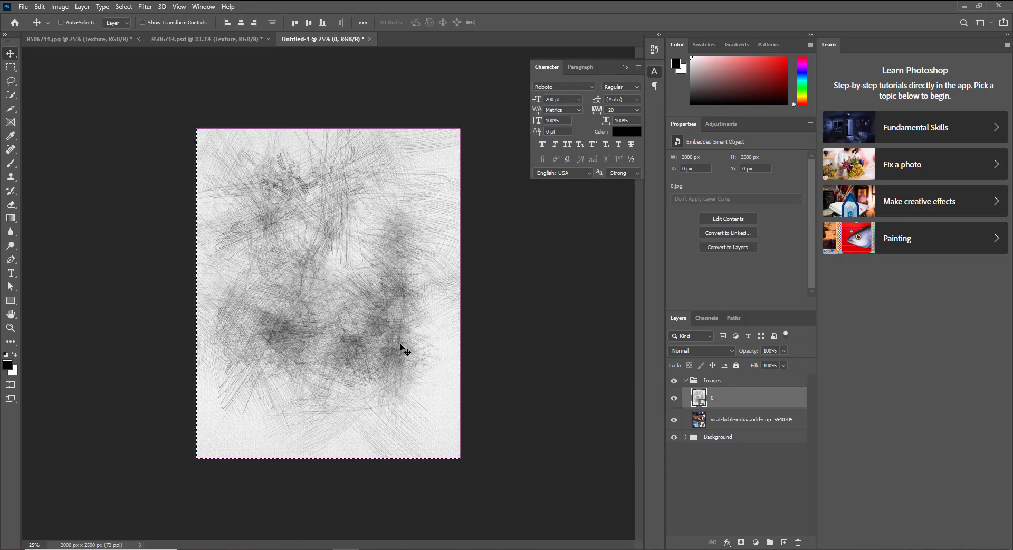
{"action": "left_click", "coordinate": [739, 420]}
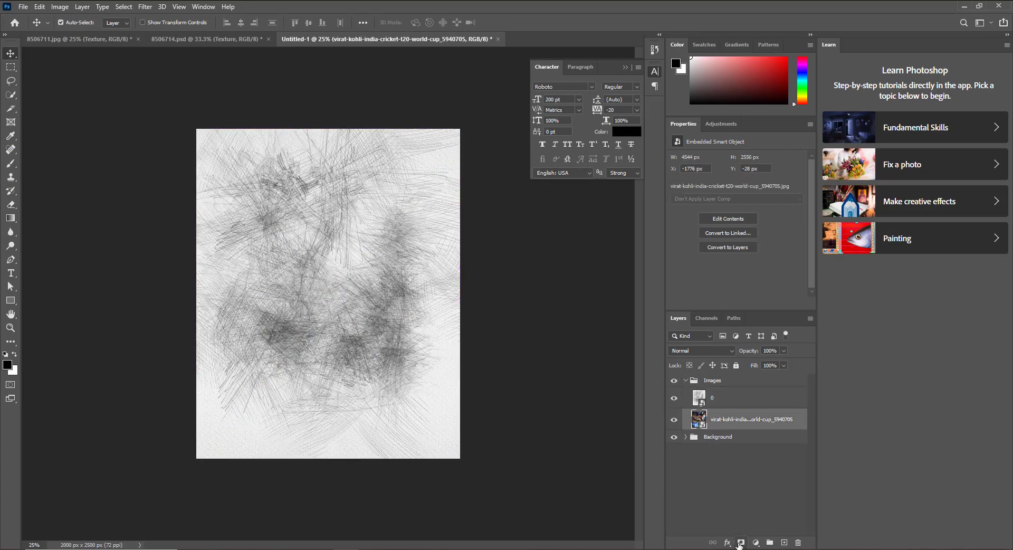
{"action": "left_click", "coordinate": [741, 541]}
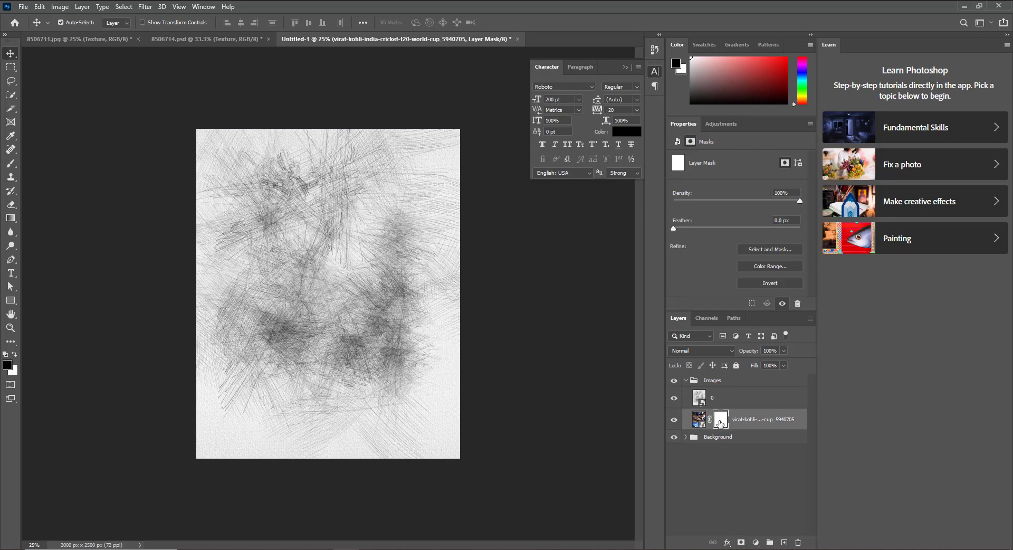
{"action": "left_click", "coordinate": [721, 419], "text": "alt"}
{"action": "key", "text": "ctrl+v"}
{"action": "key", "text": "ctrl+d"}
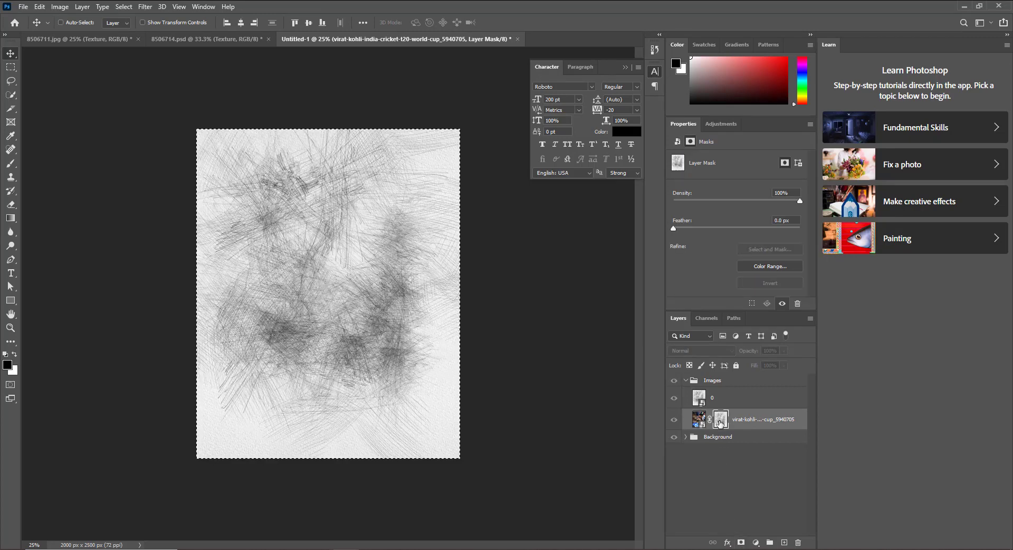
{"action": "left_click", "coordinate": [728, 427], "text": "alt"}
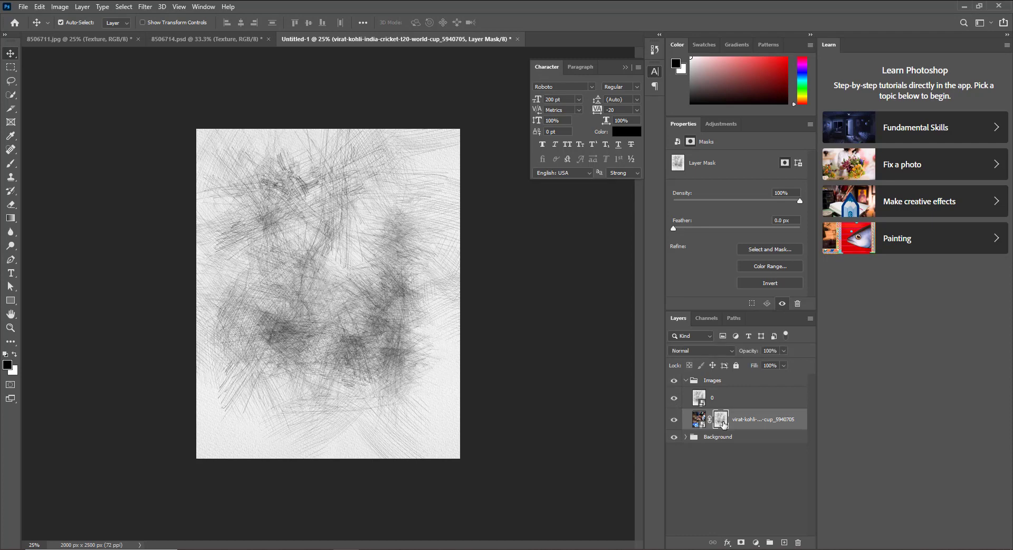
{"action": "left_click", "coordinate": [674, 400]}
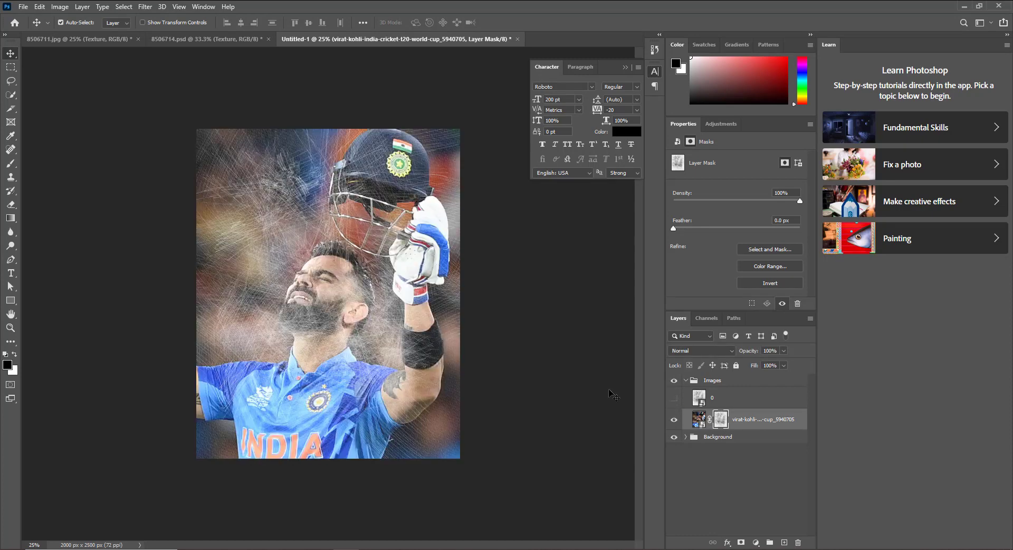
Apply a Black & White adjustment with the Default preset to the cricket photo as a smart filter.
{"action": "left_click", "coordinate": [699, 420]}
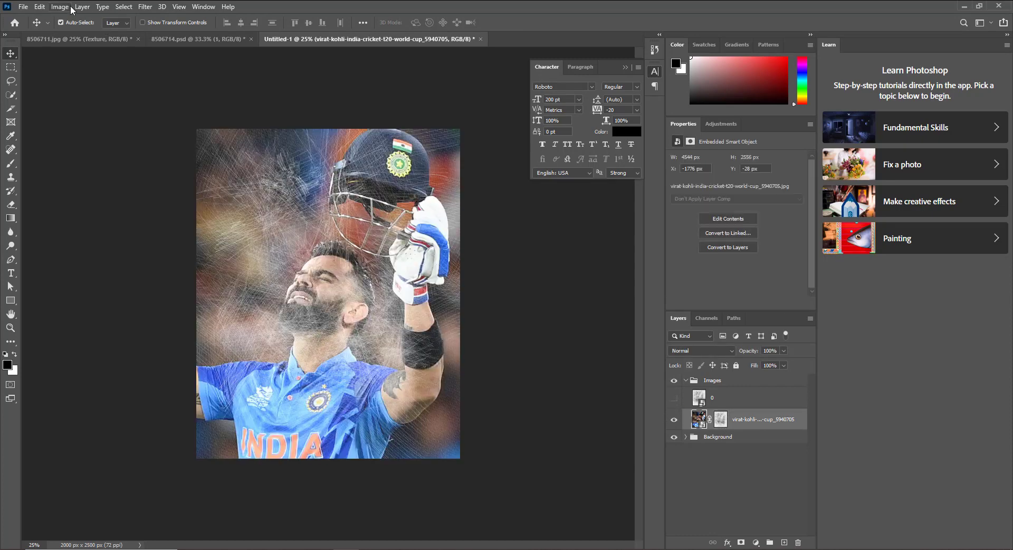
{"action": "left_click", "coordinate": [59, 6]}
{"action": "mouse_move", "coordinate": [79, 35]}
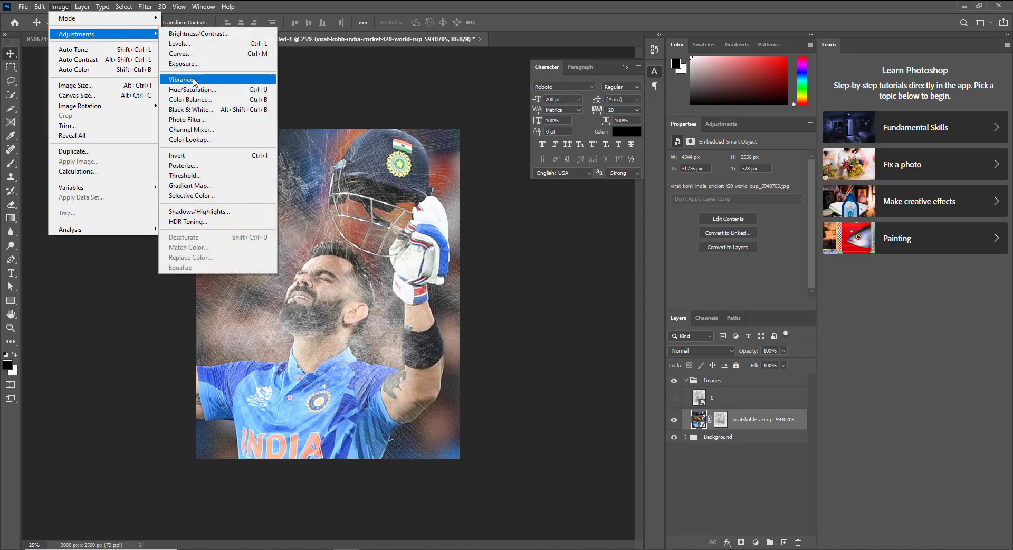
{"action": "left_click", "coordinate": [209, 110]}
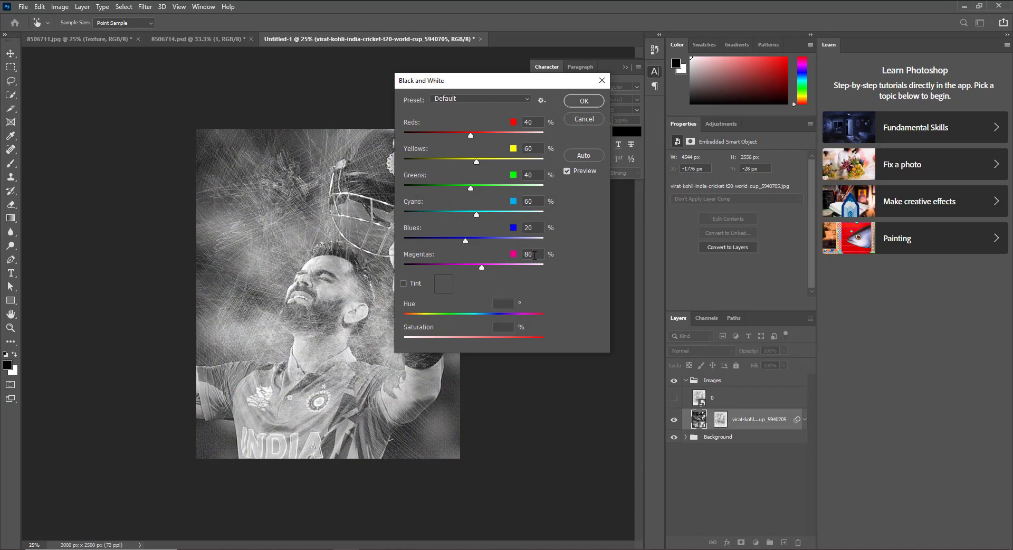
{"action": "left_click", "coordinate": [590, 101]}
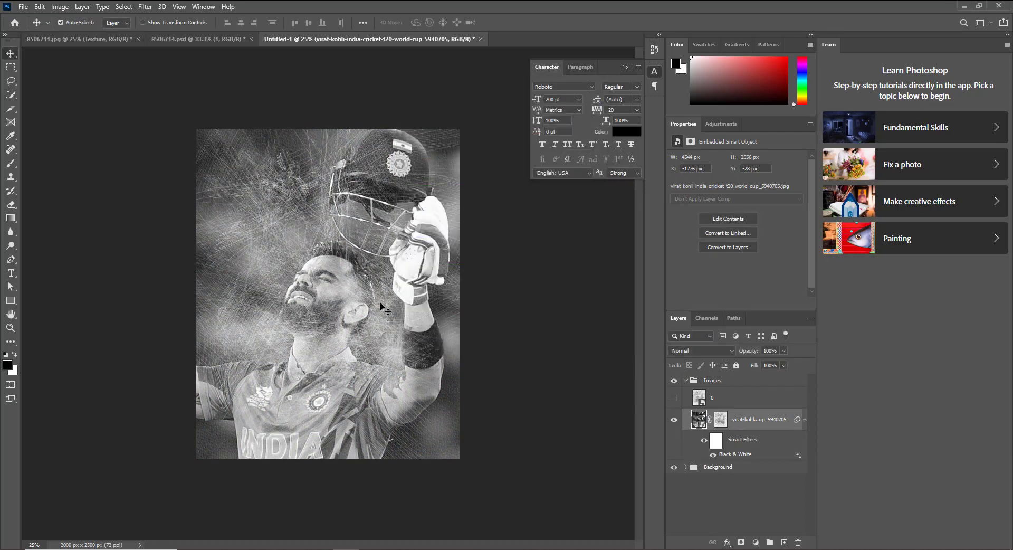
Apply an Unsharp Mask filter to the cricket photo with an amount of 20% and a radius of 2.0 pixels.
{"action": "left_click", "coordinate": [721, 480]}
{"action": "left_click", "coordinate": [760, 421]}
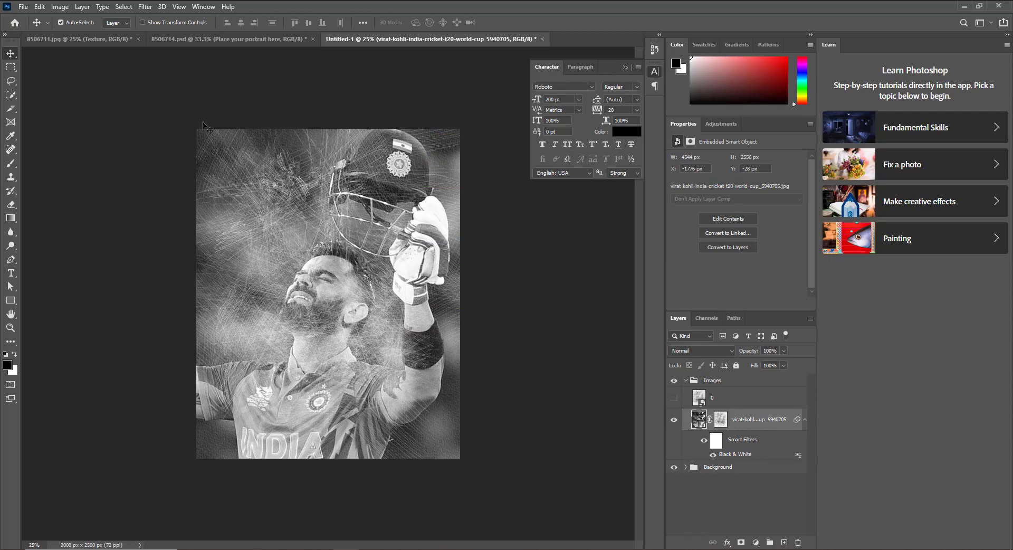
{"action": "left_click", "coordinate": [147, 7]}
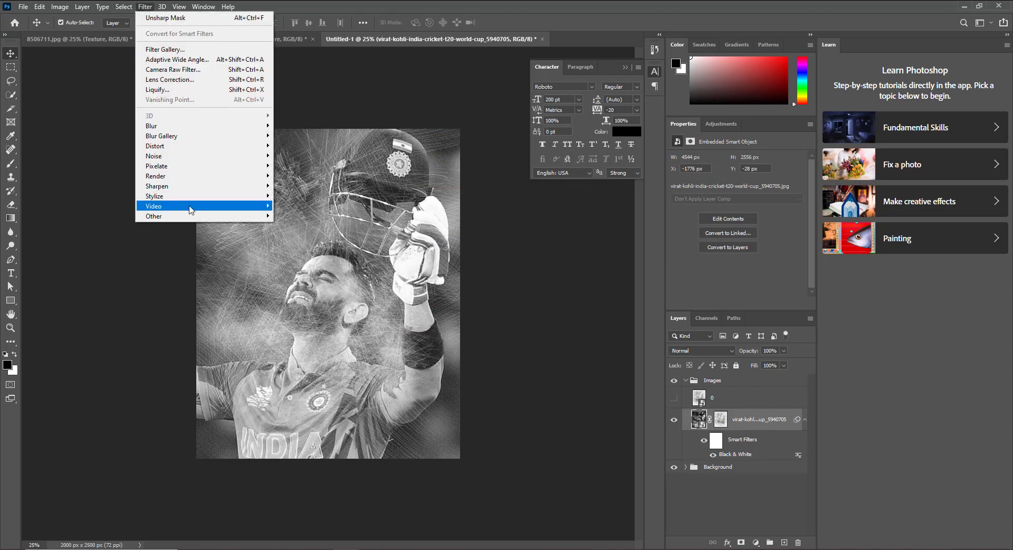
{"action": "mouse_move", "coordinate": [266, 186]}
{"action": "left_click", "coordinate": [309, 240]}
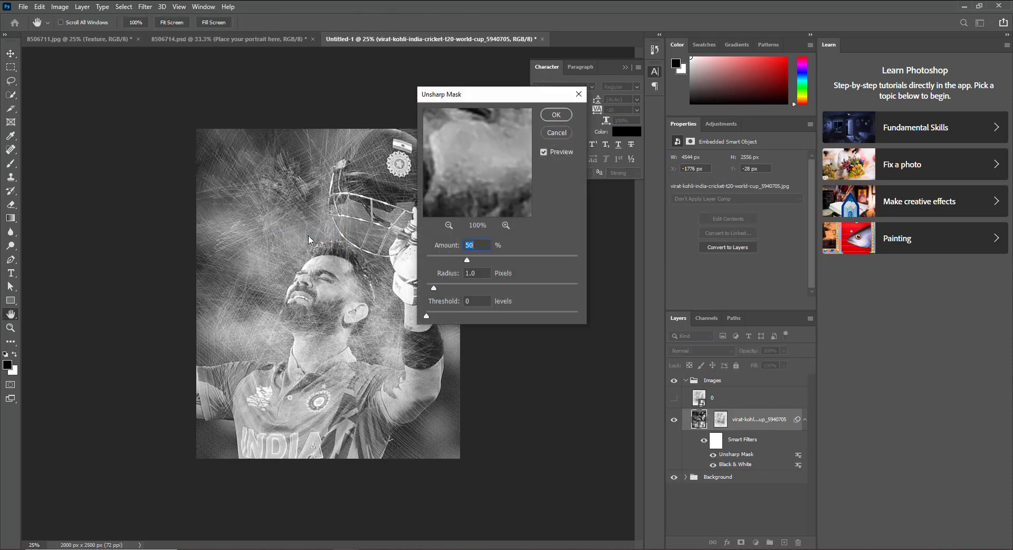
{"action": "type", "text": "20"}
{"action": "key", "text": "Tab"}
{"action": "left_click_drag", "start_coordinate": [476, 152], "coordinate": [487, 165]}
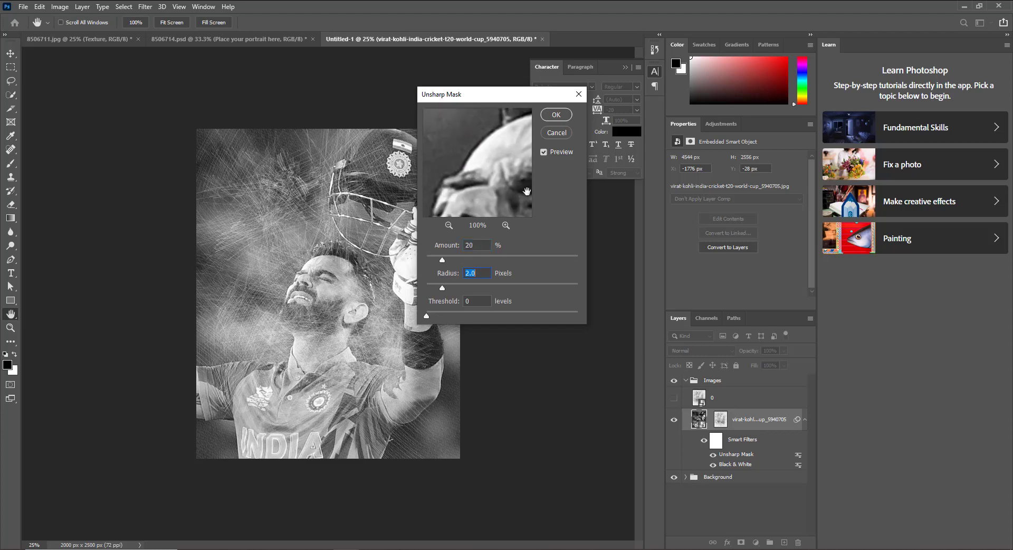
{"action": "left_click", "coordinate": [559, 119]}
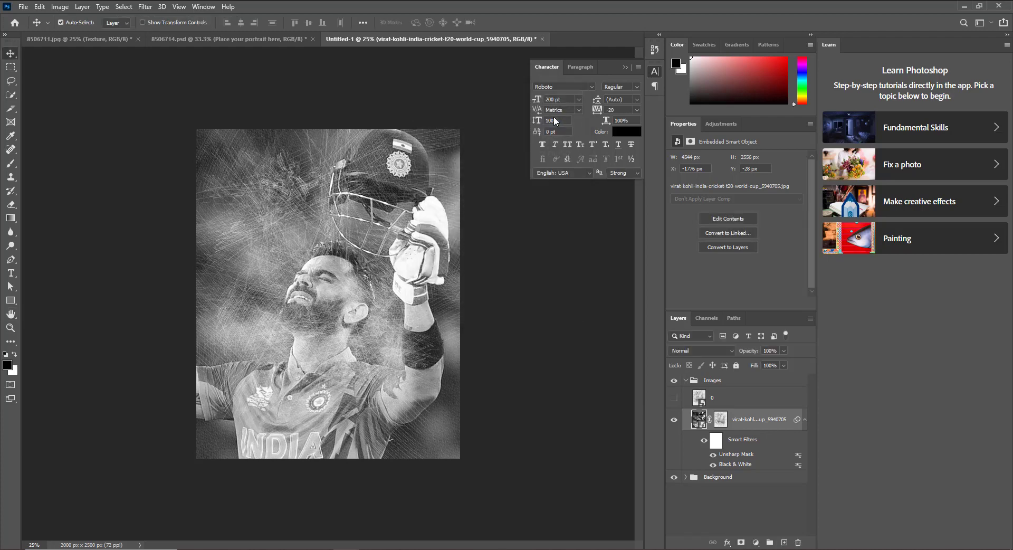
Review the Unsharp Mask settings and apply the same filter a second time to the cricket photo.
{"action": "double_click", "coordinate": [745, 455]}
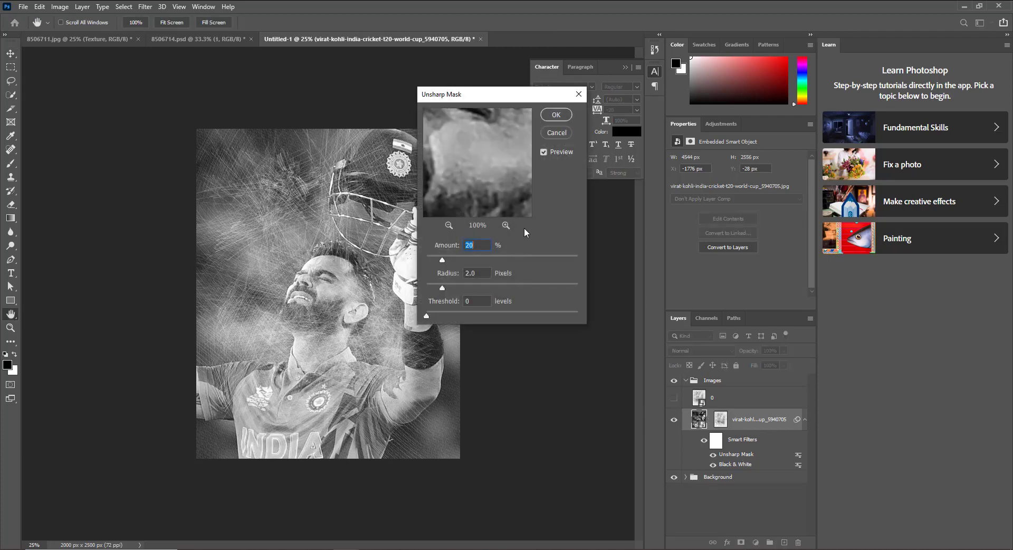
{"action": "left_click", "coordinate": [555, 115]}
{"action": "left_click", "coordinate": [145, 6]}
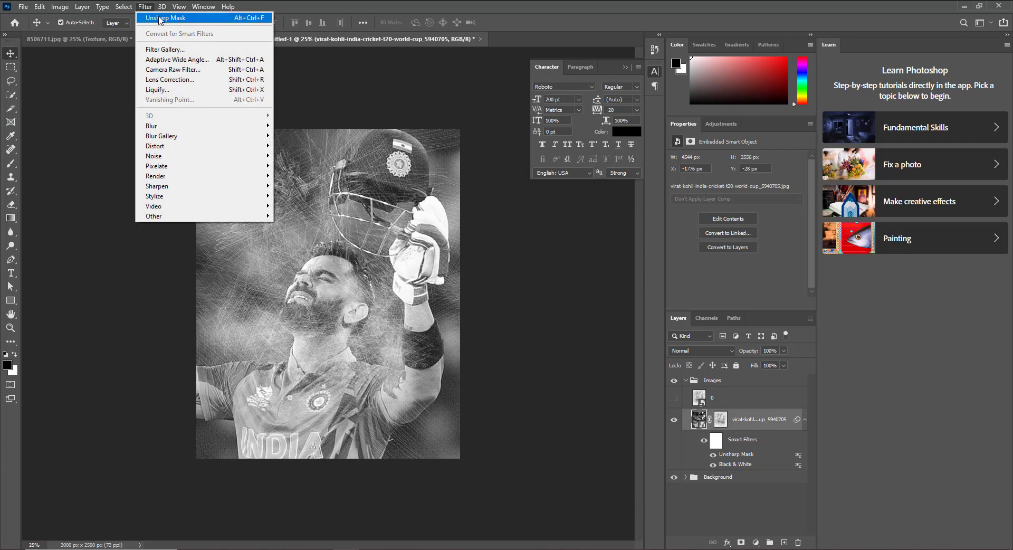
{"action": "left_click", "coordinate": [160, 19]}
{"action": "left_click", "coordinate": [556, 117]}
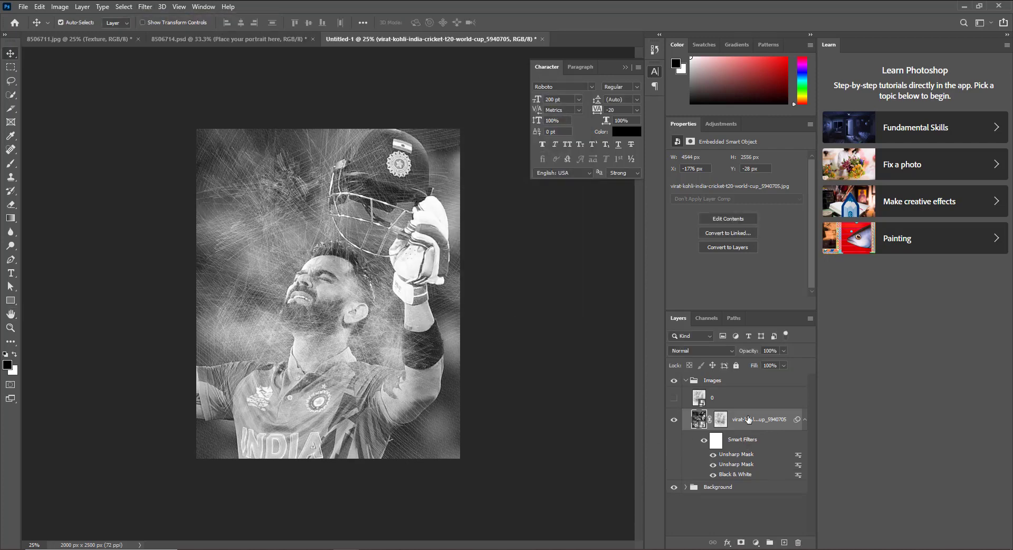
Apply the Graphic Pen sketch filter to the photo with stroke length 15, light/dark balance 50 and Right Diagonal strokes.
{"action": "left_click", "coordinate": [145, 7]}
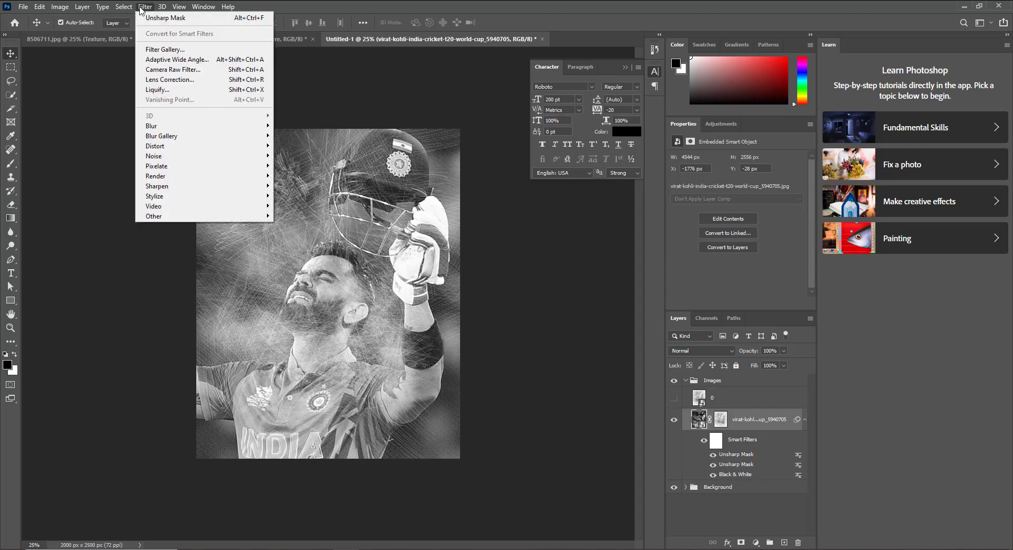
{"action": "left_click", "coordinate": [154, 52]}
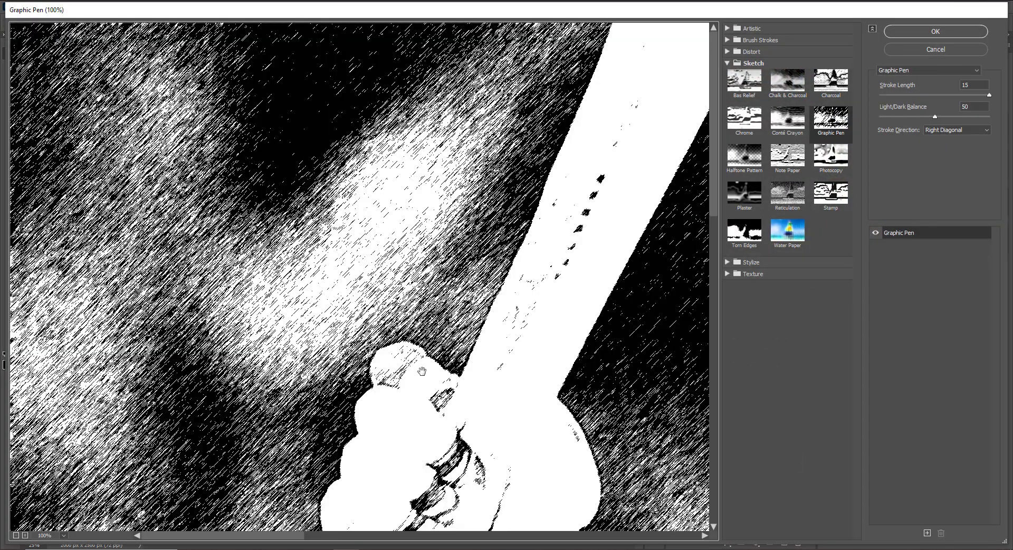
{"action": "left_click", "coordinate": [490, 339], "text": "alt"}
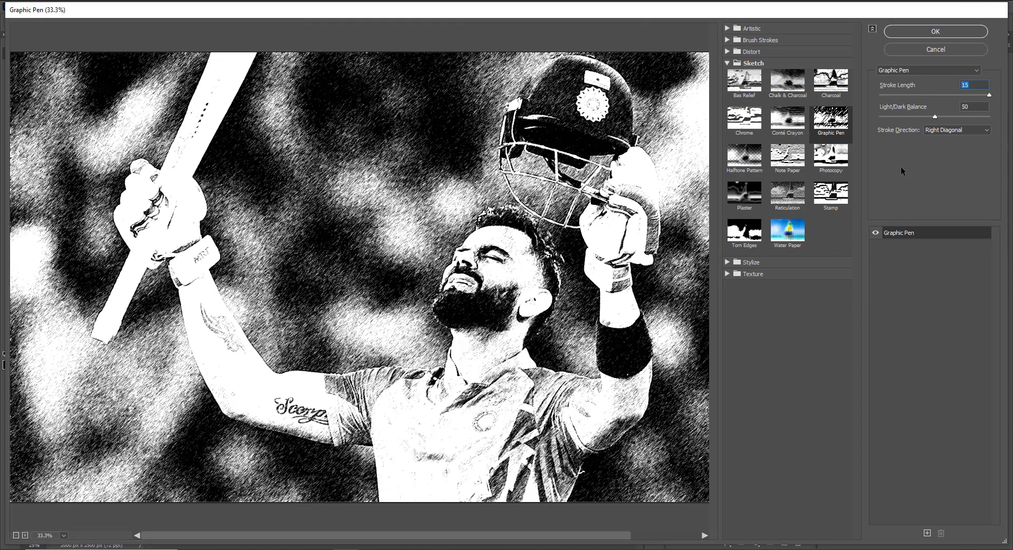
{"action": "left_click", "coordinate": [815, 131]}
{"action": "left_click", "coordinate": [975, 108]}
{"action": "left_click", "coordinate": [916, 31]}
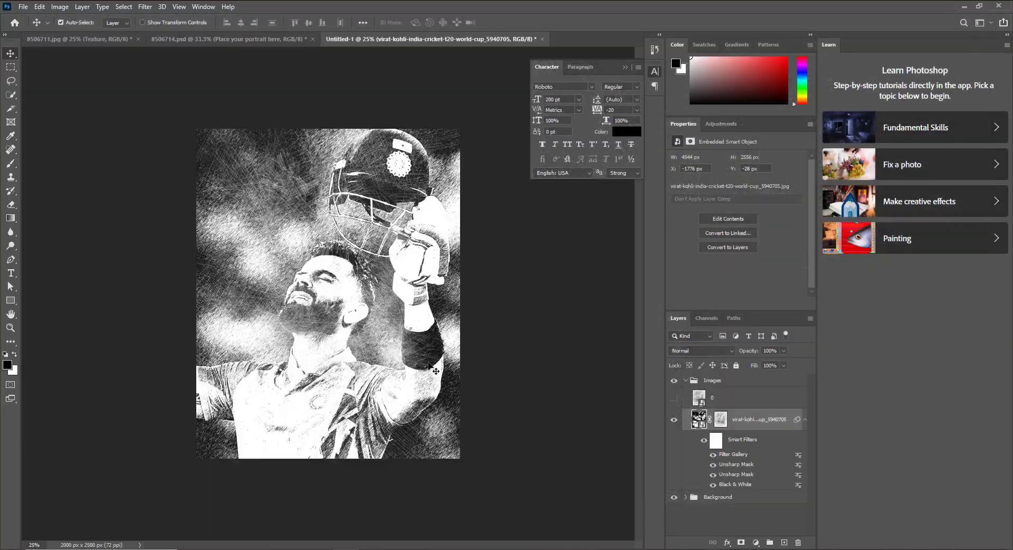
Duplicate the filtered cricket photo layer together with its mask and smart filters.
{"action": "key", "text": "ctrl+j"}
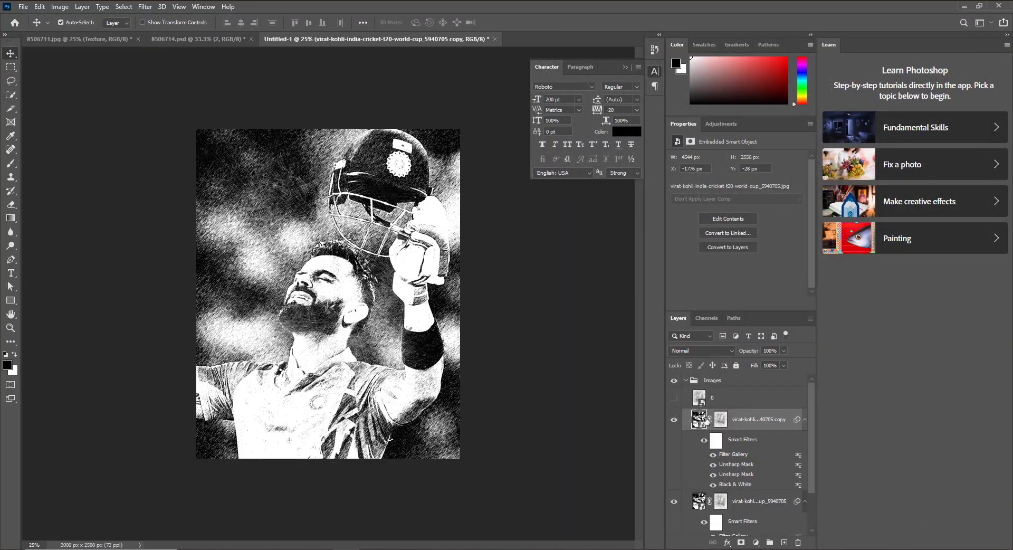
Set the duplicated cricket photo layer to Color Dodge blending with 35% opacity.
{"action": "left_click", "coordinate": [700, 350]}
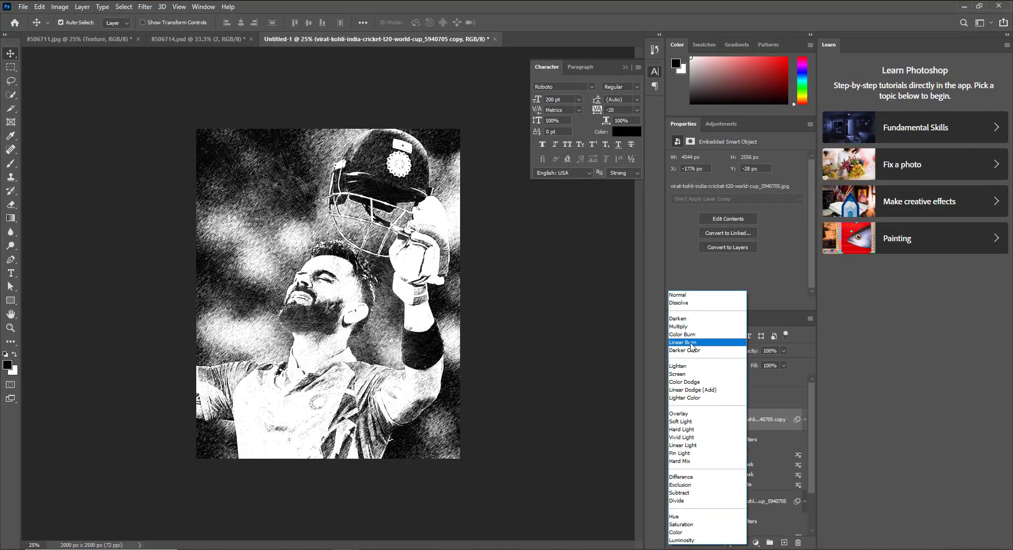
{"action": "left_click", "coordinate": [689, 382]}
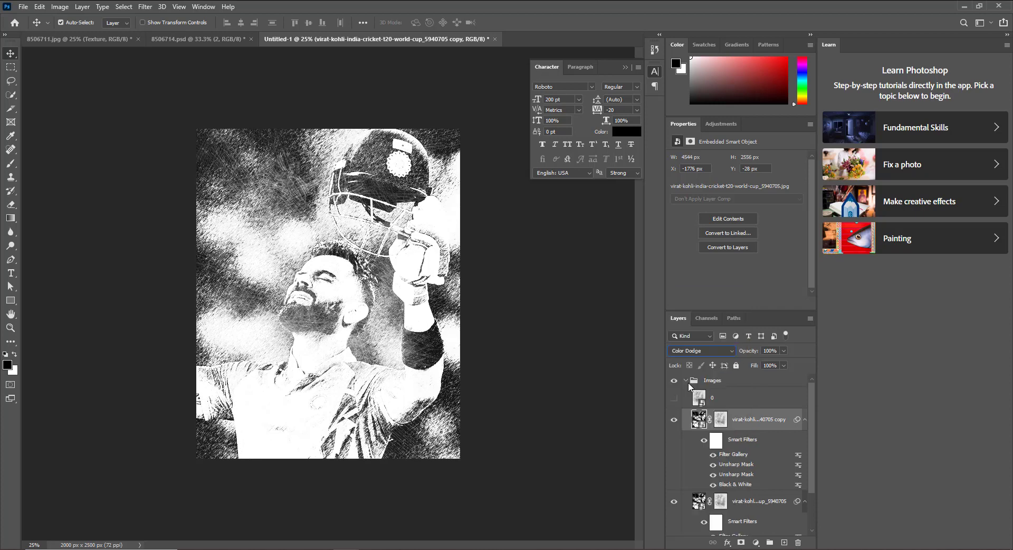
{"action": "left_click", "coordinate": [771, 350]}
{"action": "type", "text": "35"}
{"action": "key", "text": "Return"}
Delete the Filter Gallery effect and one Unsharp Mask from the duplicated photo layer's smart filters.
{"action": "scroll", "coordinate": [783, 450], "scroll_direction": "down", "scroll_amount": 2}
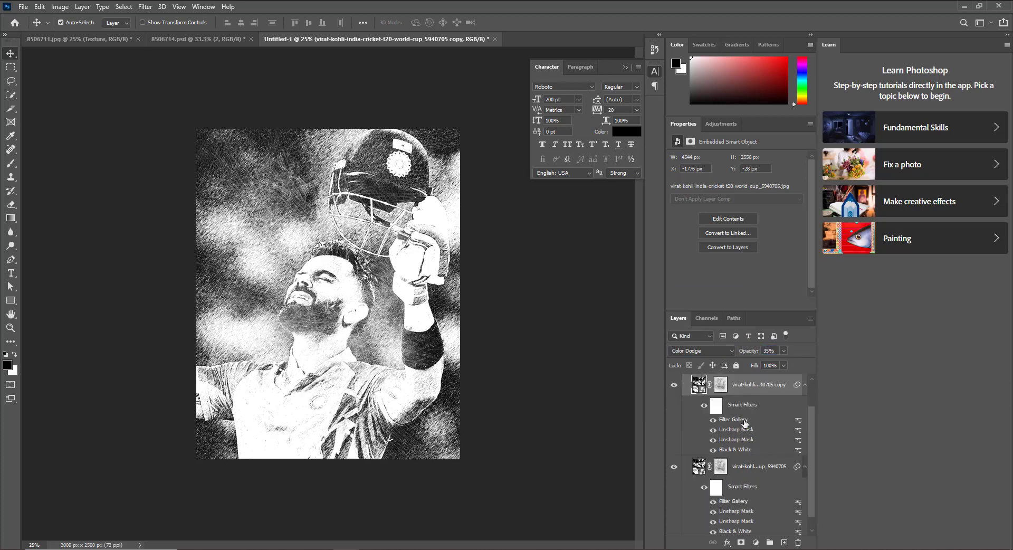
{"action": "right_click", "coordinate": [798, 422]}
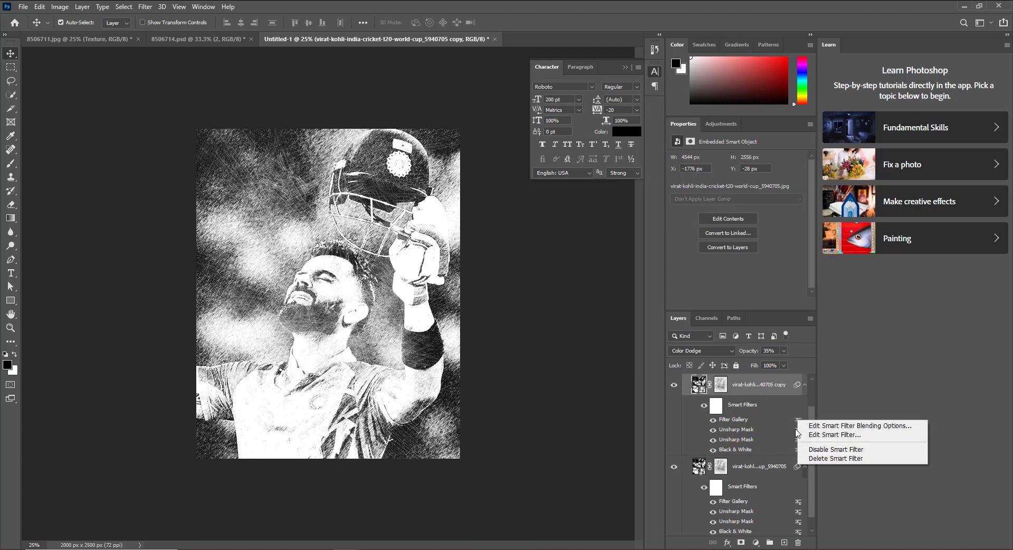
{"action": "left_click", "coordinate": [836, 449]}
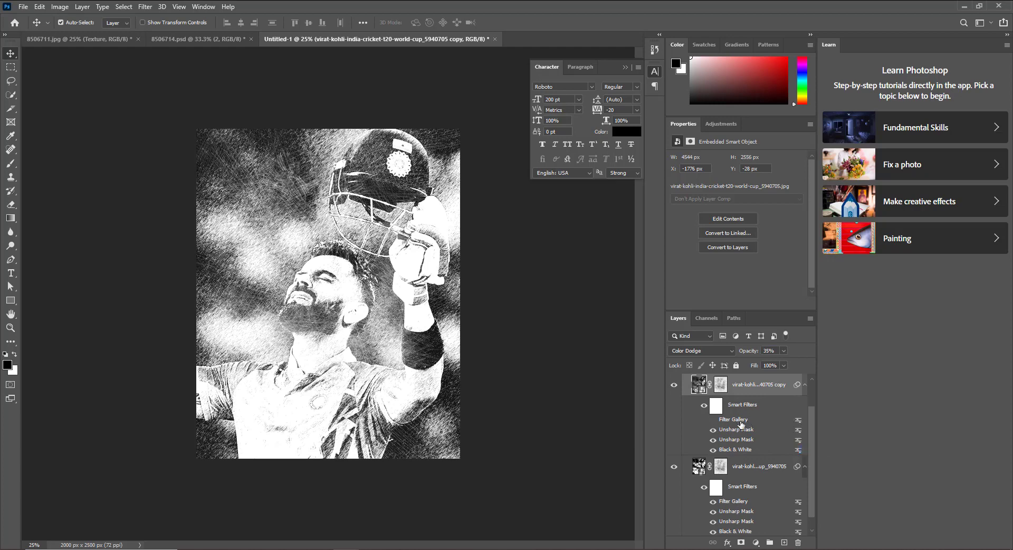
{"action": "right_click", "coordinate": [740, 422]}
{"action": "left_click", "coordinate": [768, 458]}
{"action": "right_click", "coordinate": [729, 422]}
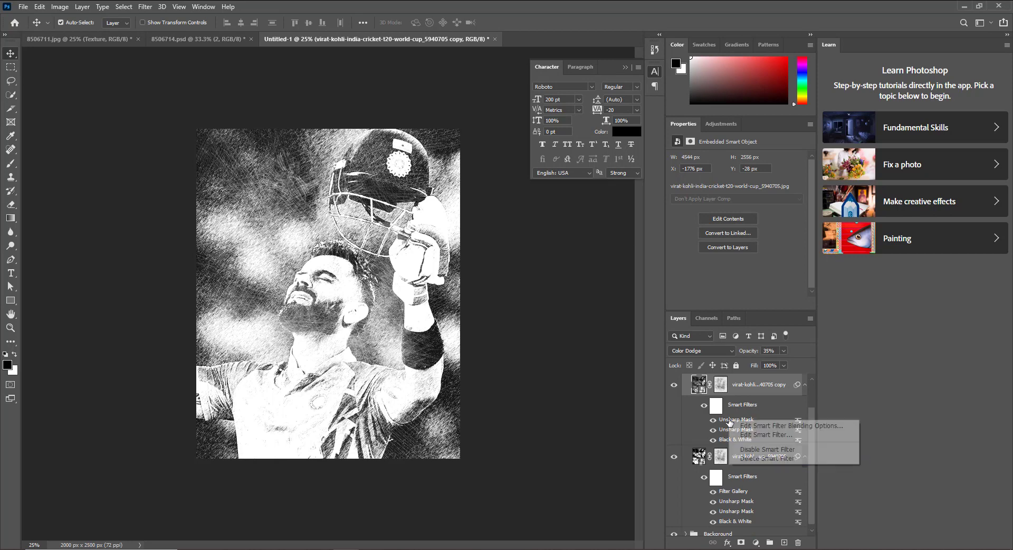
{"action": "left_click", "coordinate": [759, 458]}
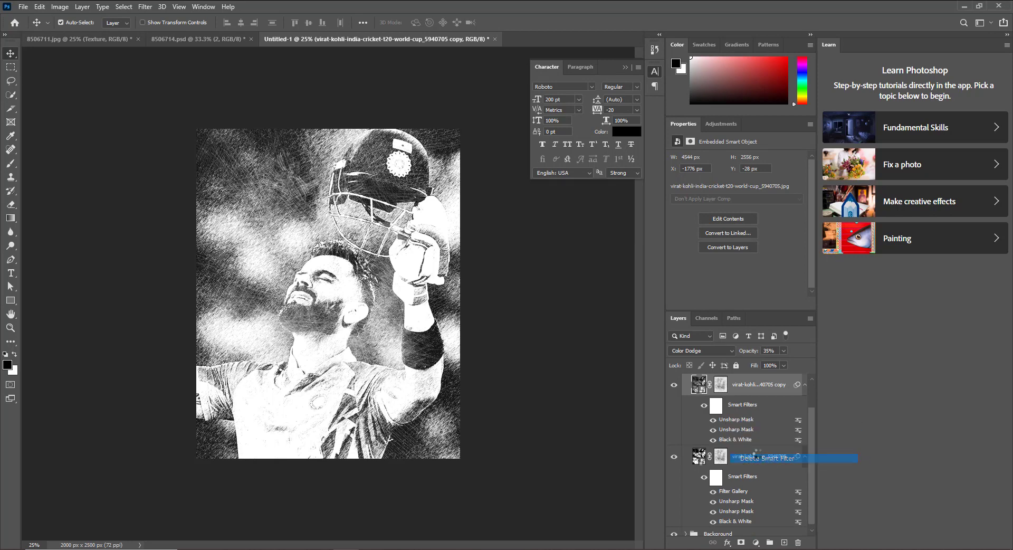
Apply an Invert adjustment to the duplicated photo layer as a smart filter.
{"action": "left_click", "coordinate": [81, 6]}
{"action": "mouse_move", "coordinate": [60, 6]}
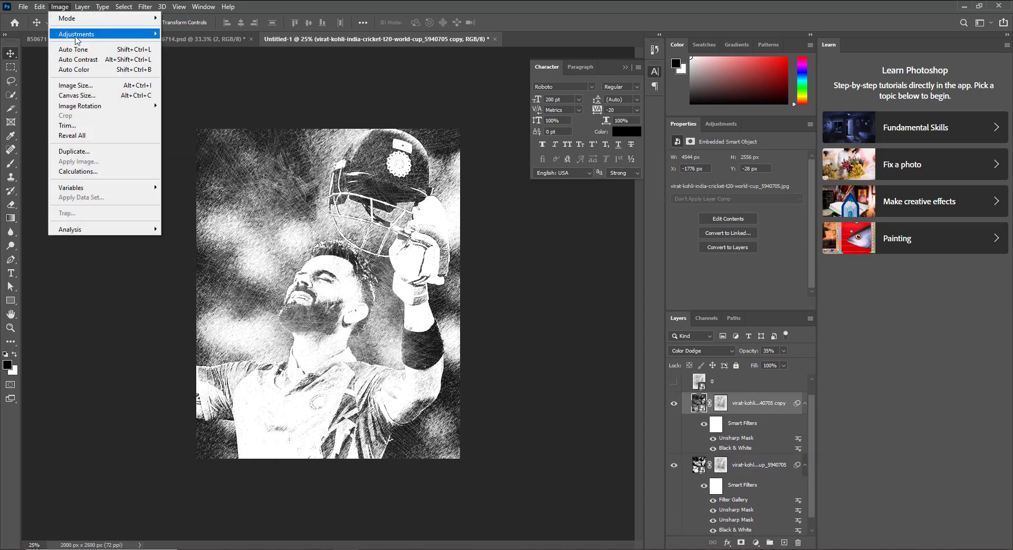
{"action": "mouse_move", "coordinate": [79, 38]}
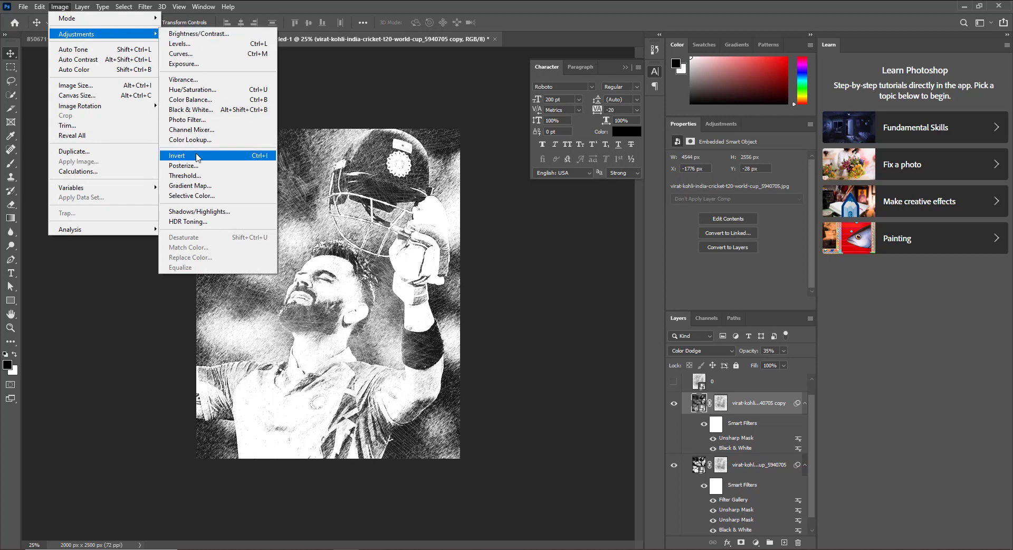
{"action": "left_click", "coordinate": [224, 161]}
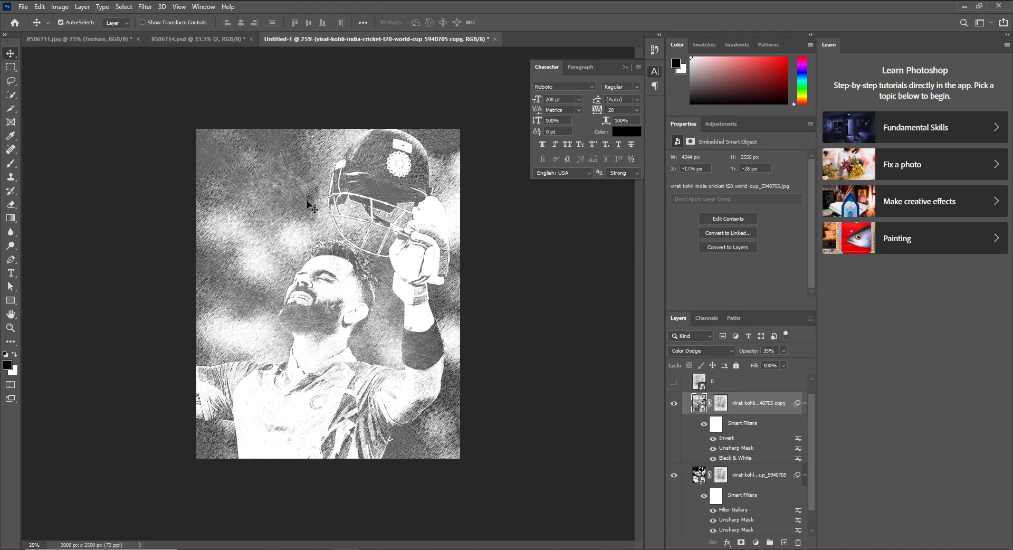
Apply a Minimum filter to the duplicated photo layer with a radius of 3 pixels and Squareness preserved.
{"action": "left_click", "coordinate": [145, 7]}
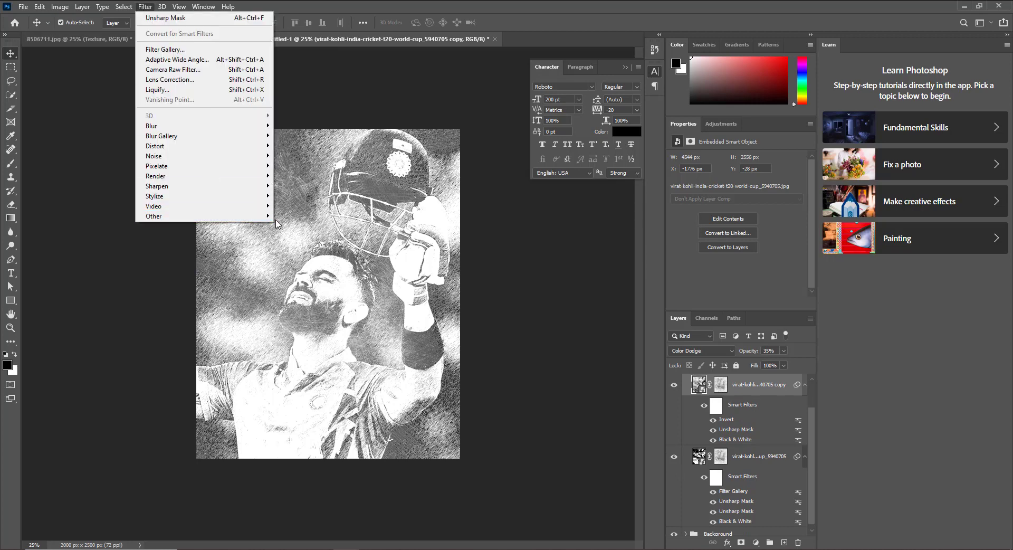
{"action": "mouse_move", "coordinate": [270, 217]}
{"action": "left_click", "coordinate": [298, 255]}
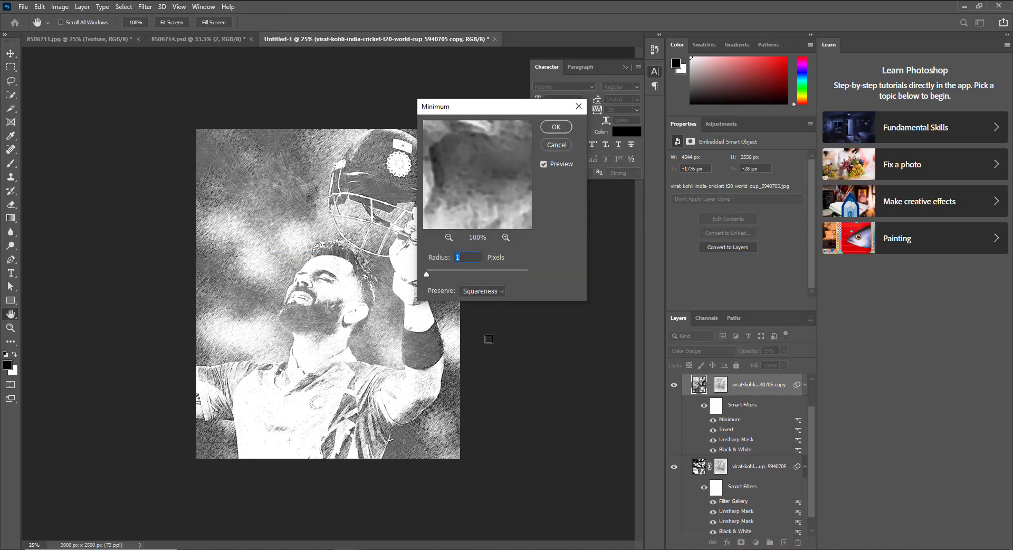
{"action": "type", "text": "3"}
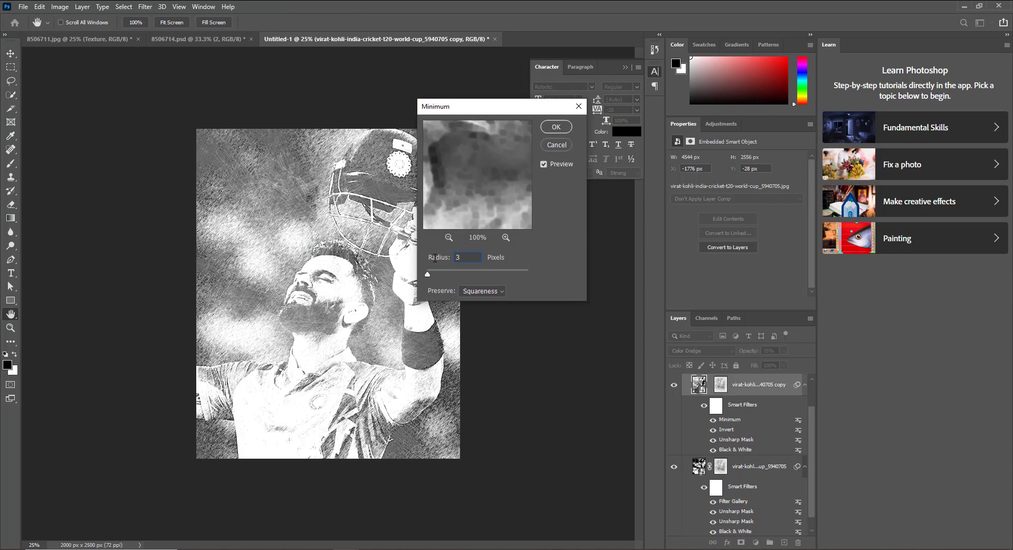
{"action": "left_click_drag", "start_coordinate": [473, 158], "coordinate": [430, 131]}
{"action": "left_click", "coordinate": [556, 129]}
Edit the Minimum smart filter on the duplicated layer and set its radius to 5 pixels.
{"action": "double_click", "coordinate": [731, 420]}
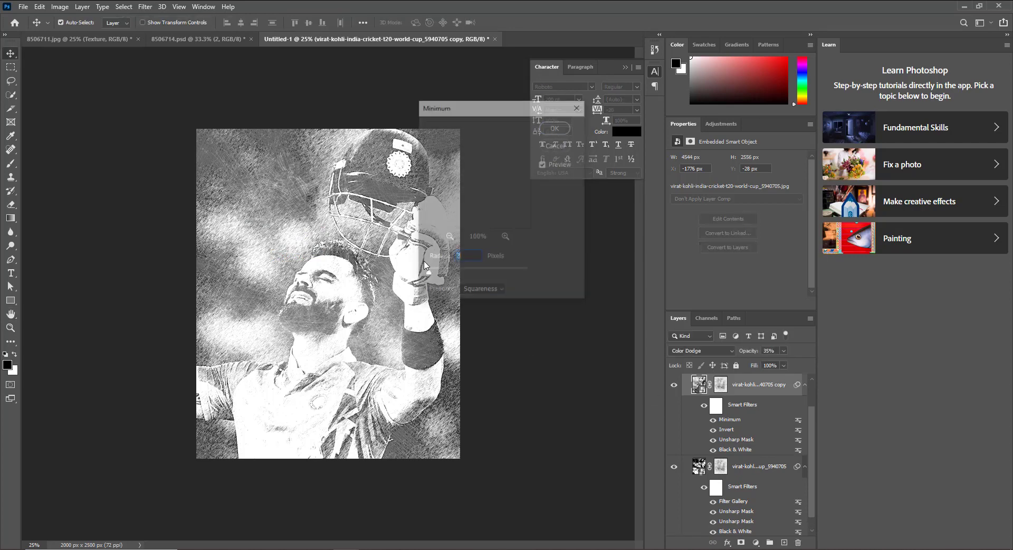
{"action": "left_click", "coordinate": [476, 257]}
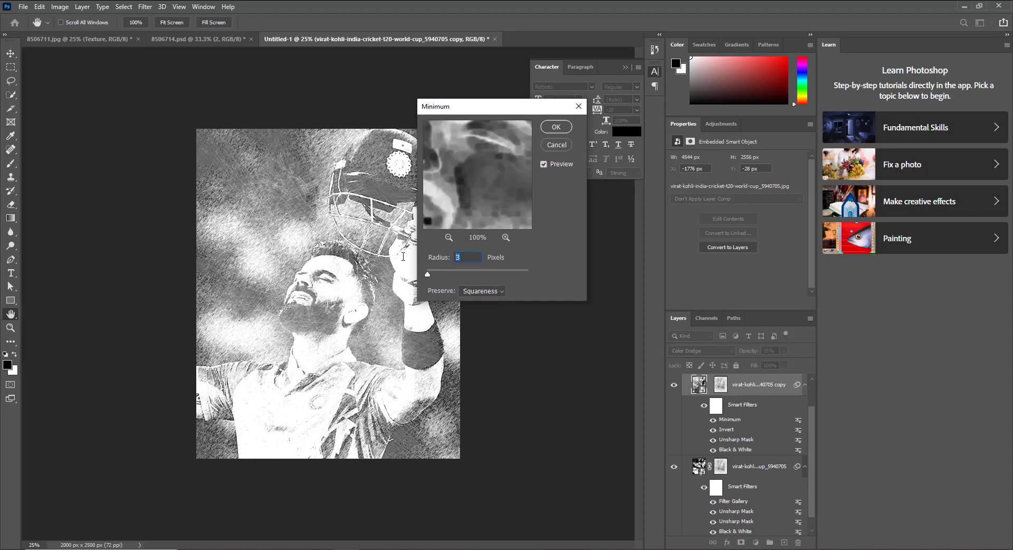
{"action": "type", "text": "5"}
{"action": "key", "text": "Return"}
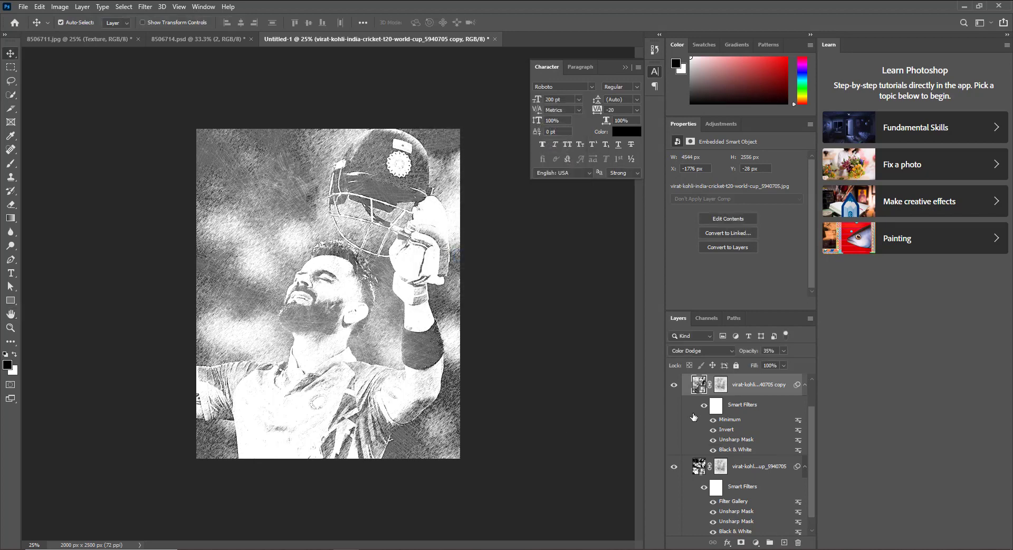
{"action": "scroll", "coordinate": [693, 416], "scroll_direction": "up", "scroll_amount": 1}
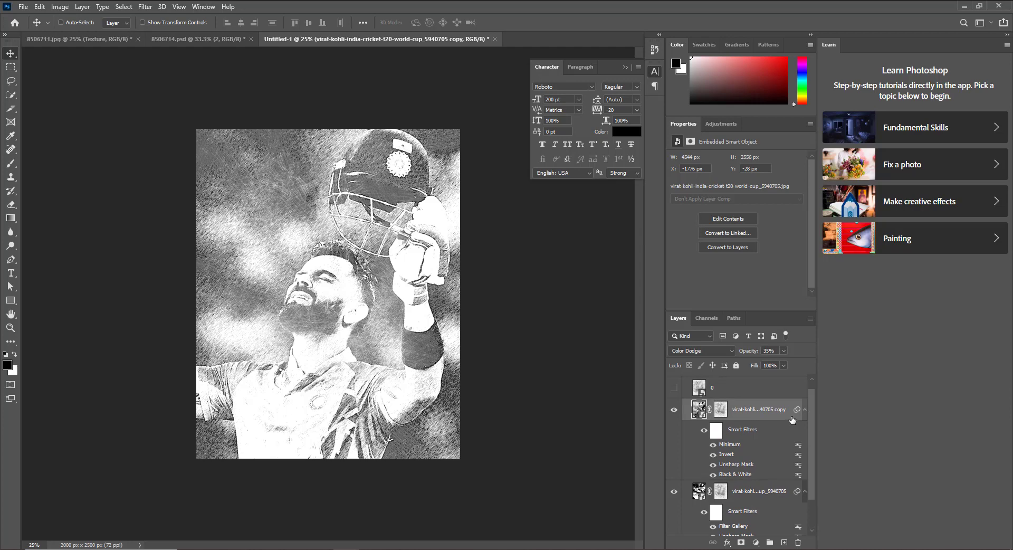
{"action": "key", "text": "ctrl+j"}
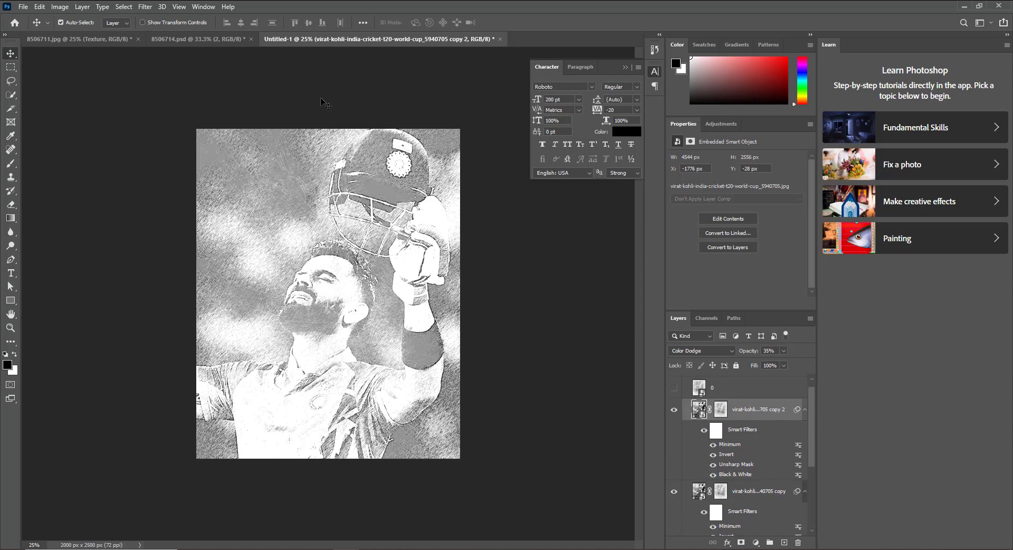
{"action": "scroll", "coordinate": [718, 414], "scroll_direction": "down", "scroll_amount": 1}
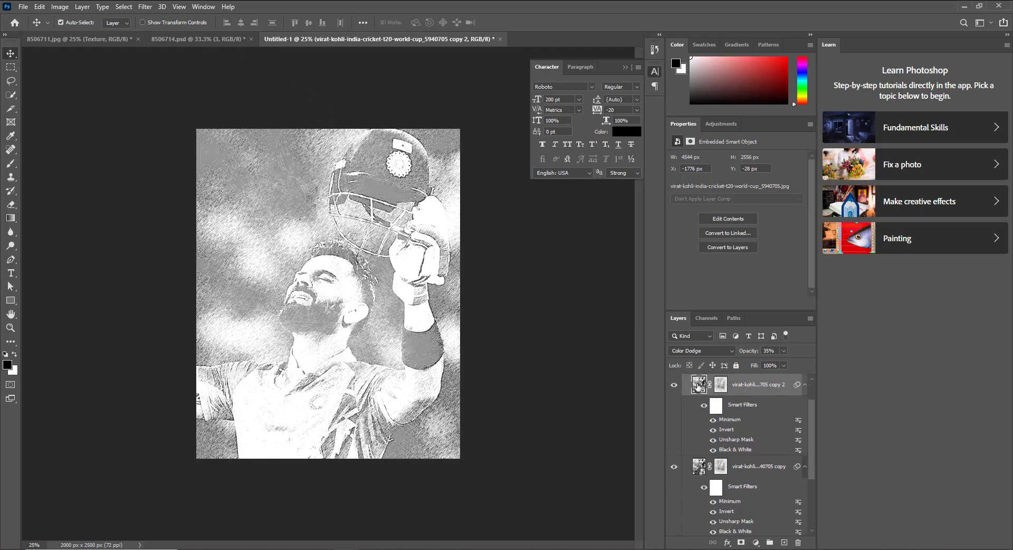
{"action": "key", "text": "Delete"}
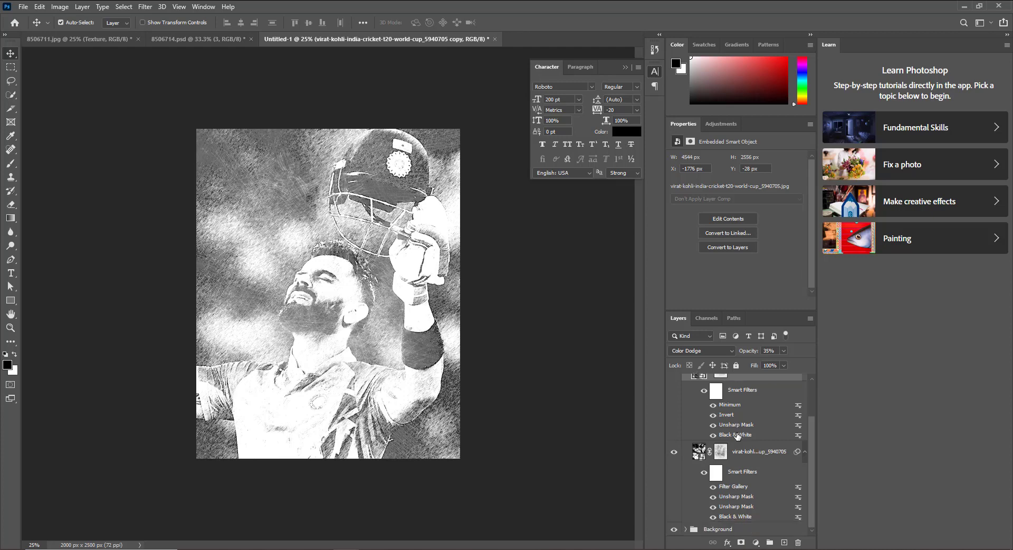
Duplicate the original Graphic Pen photo layer and move the copy above the Color Dodge layer in the Images group.
{"action": "key", "text": "ctrl+j"}
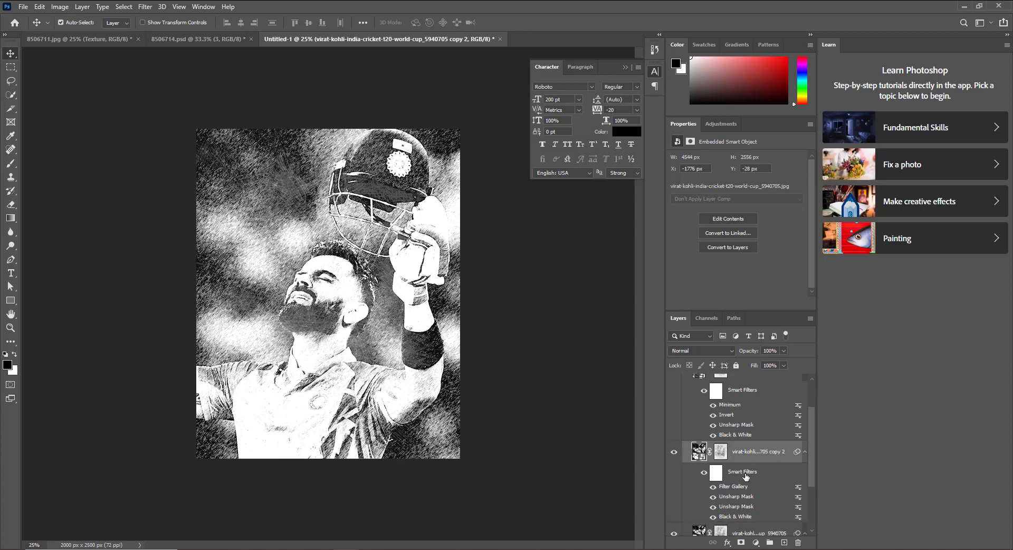
{"action": "scroll", "coordinate": [744, 483], "scroll_direction": "up", "scroll_amount": 2}
{"action": "left_click_drag", "start_coordinate": [699, 508], "coordinate": [725, 409]}
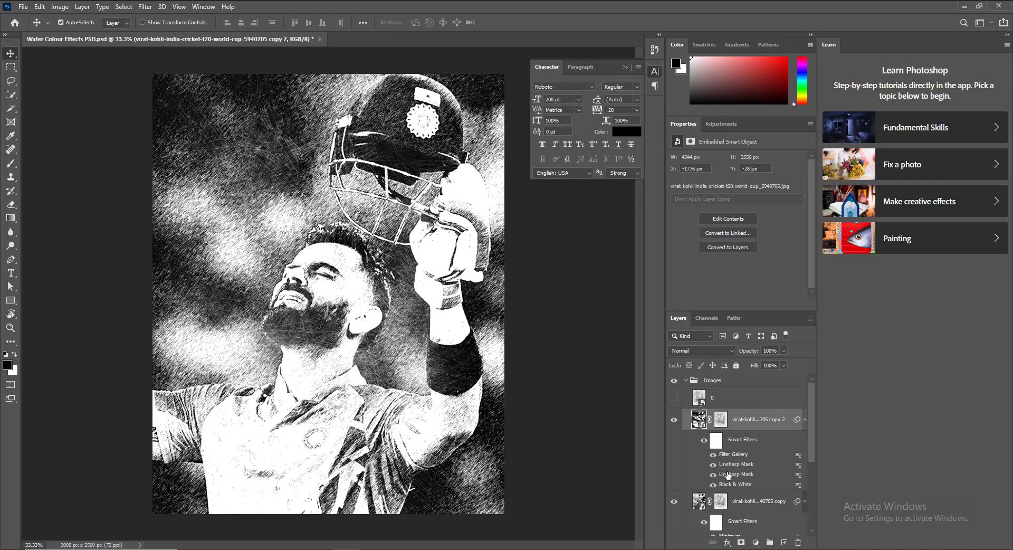
Delete one of the two Unsharp Mask smart filters from the uppermost photo copy.
{"action": "right_click", "coordinate": [740, 459]}
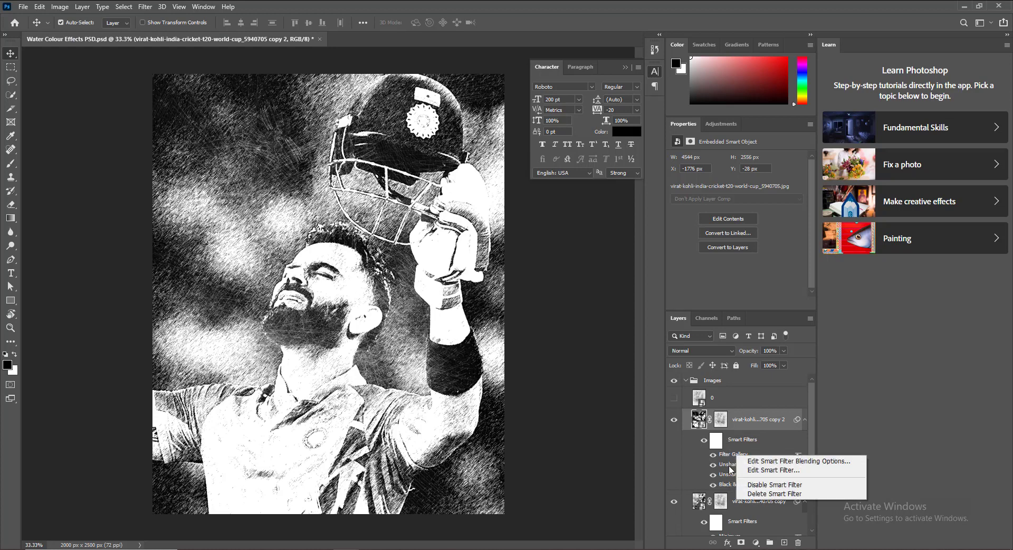
{"action": "right_click", "coordinate": [730, 466]}
{"action": "left_click", "coordinate": [759, 508]}
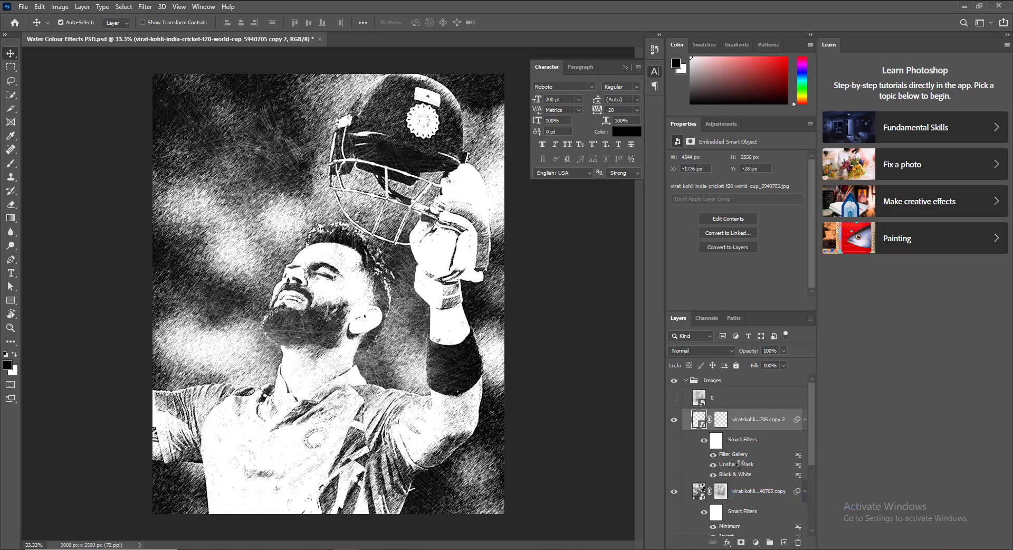
{"action": "left_click_drag", "start_coordinate": [732, 460], "coordinate": [742, 463]}
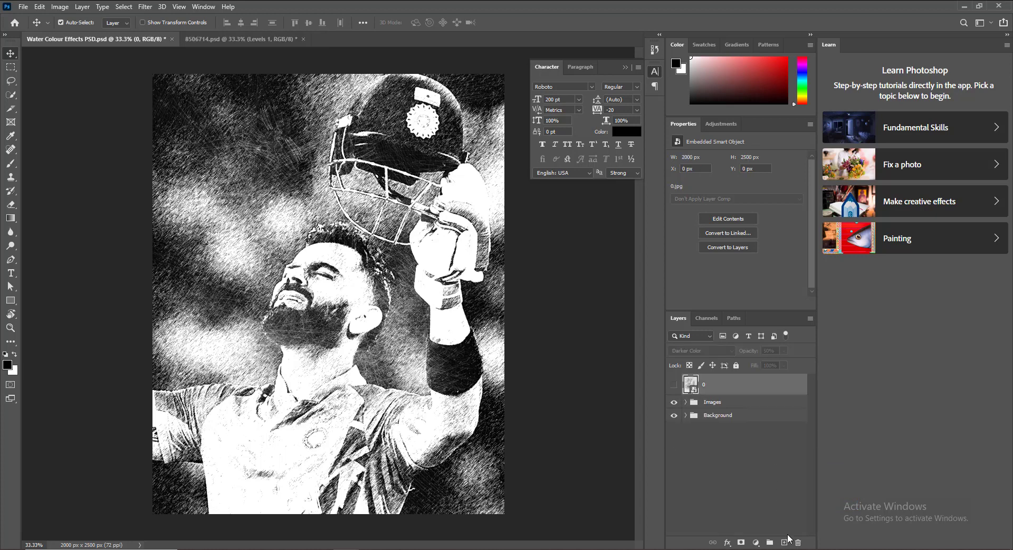
Add a Levels adjustment layer above layer 0 with the input black level at 30 and the output black level at 18.
{"action": "left_click", "coordinate": [756, 542]}
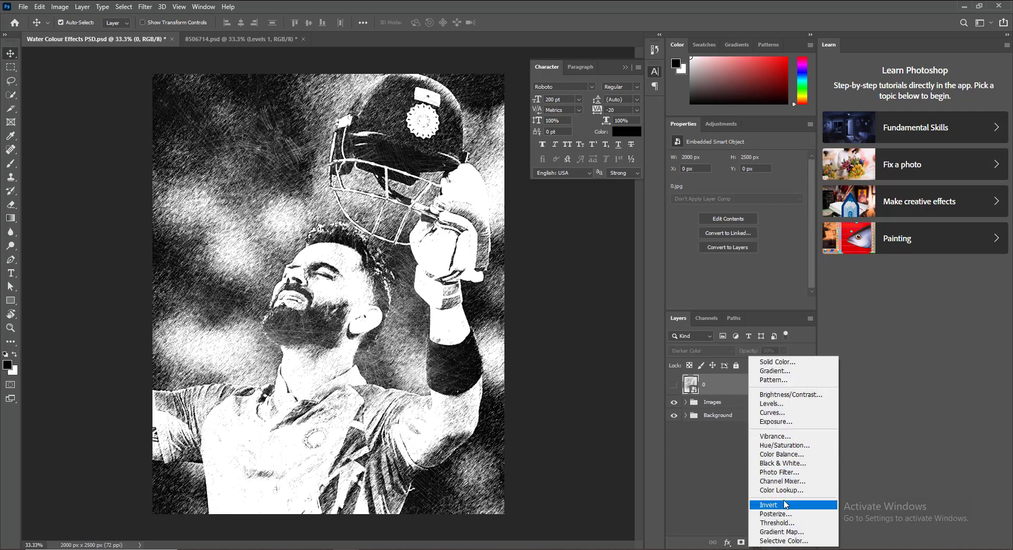
{"action": "left_click", "coordinate": [773, 403]}
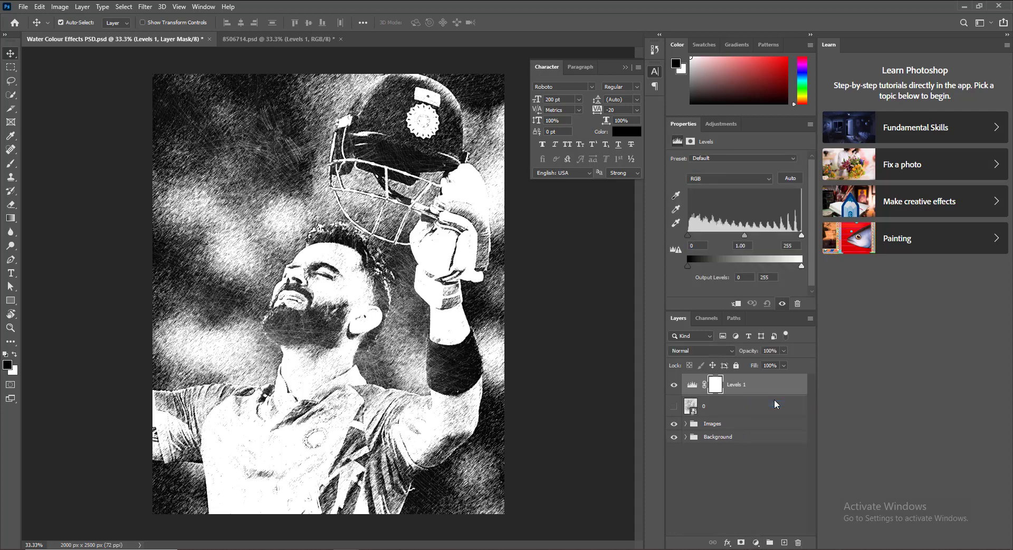
{"action": "type", "text": "30"}
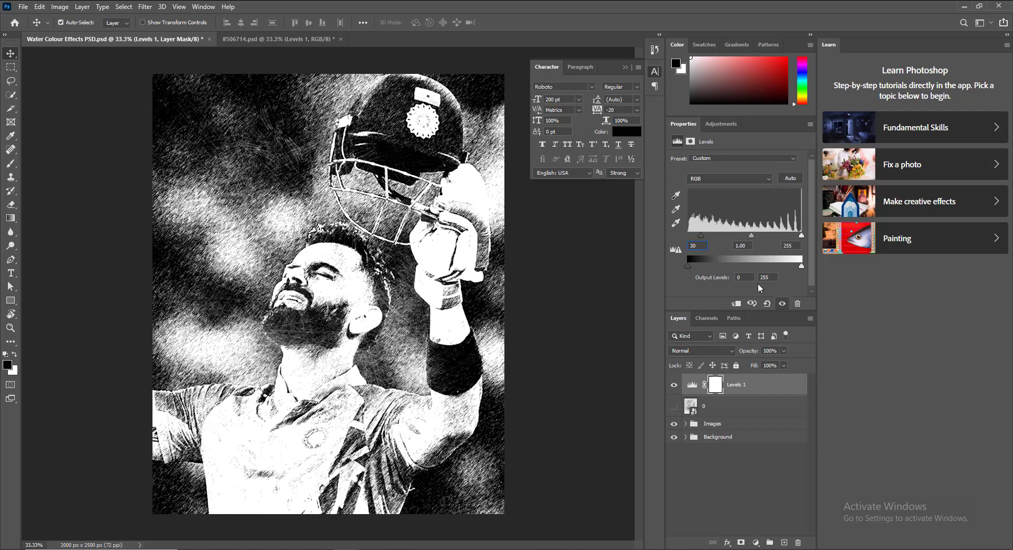
{"action": "type", "text": "18"}
{"action": "left_click", "coordinate": [711, 486]}
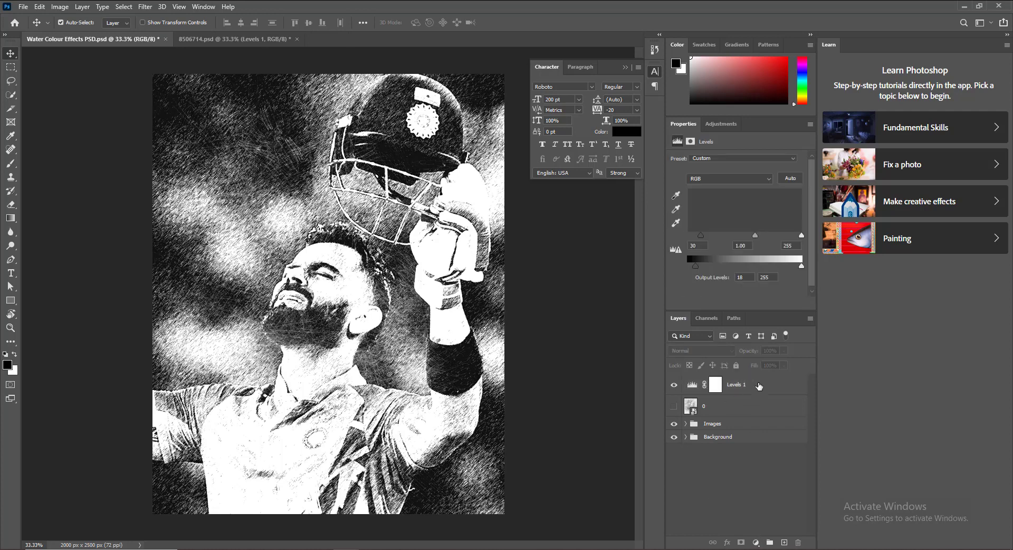
Add a Gradient Map adjustment layer running from dark blue 1c376a to white.
{"action": "left_click", "coordinate": [756, 542]}
{"action": "left_click", "coordinate": [775, 534]}
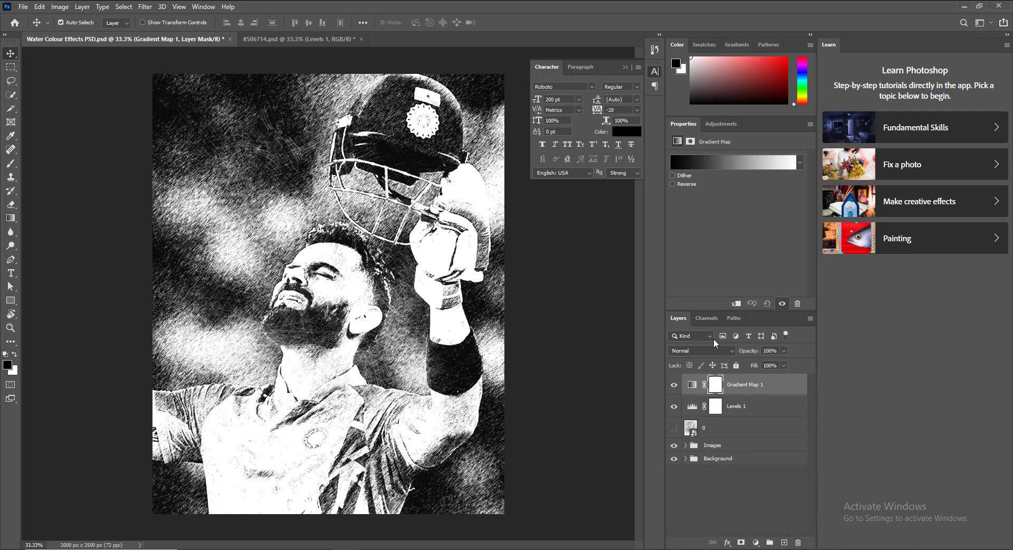
{"action": "left_click", "coordinate": [691, 164]}
{"action": "left_click", "coordinate": [598, 373]}
{"action": "left_click", "coordinate": [646, 418]}
{"action": "type", "text": "4951a2"}
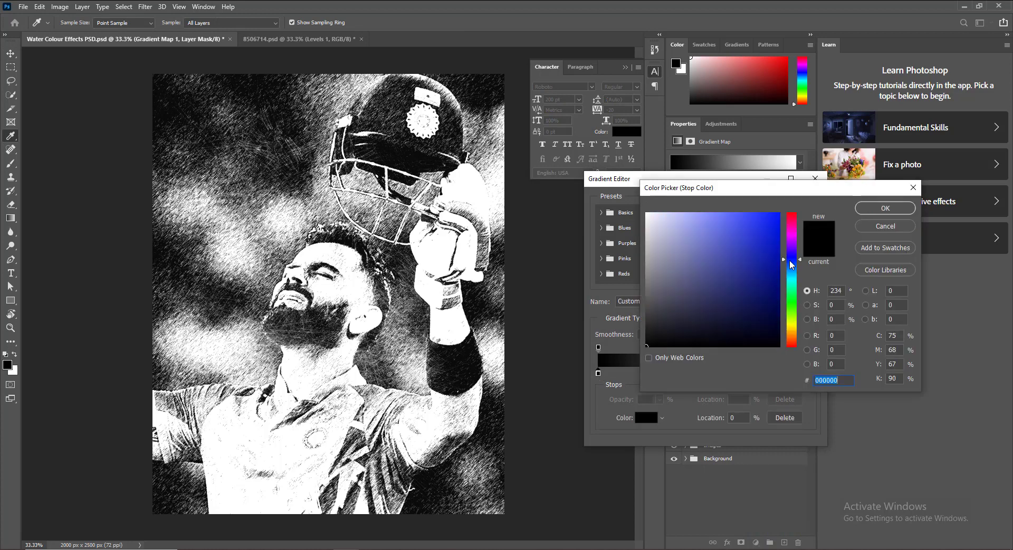
{"action": "mouse_move", "coordinate": [755, 244]}
{"action": "left_mouse_down"}
{"action": "mouse_move", "coordinate": [746, 280]}
{"action": "mouse_move", "coordinate": [760, 295]}
{"action": "mouse_move", "coordinate": [744, 291]}
{"action": "left_mouse_up"}
{"action": "left_click", "coordinate": [787, 277]}
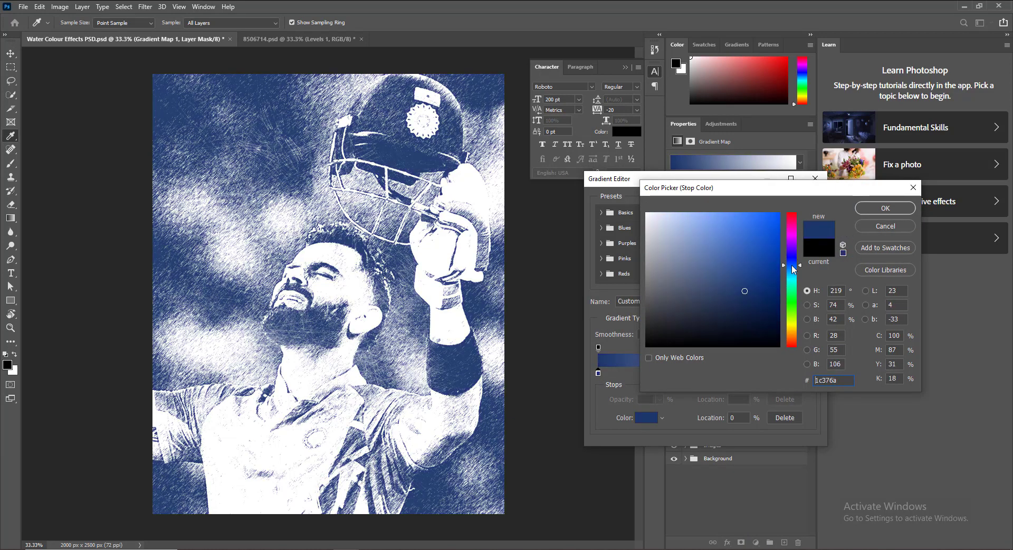
{"action": "left_click", "coordinate": [886, 208]}
{"action": "left_click", "coordinate": [796, 199]}
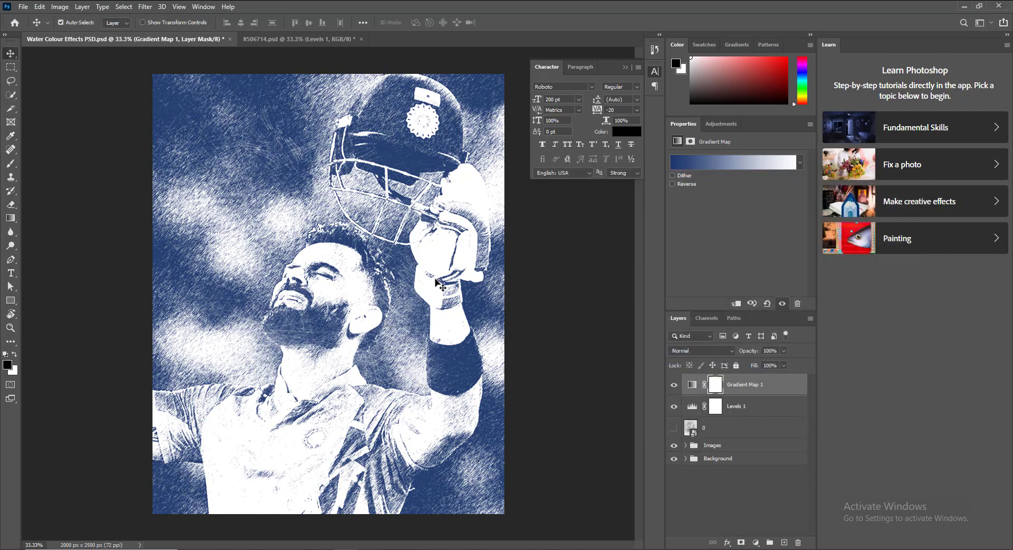
Switch to the file manager and place the modern white abstract brush stroke image into the poster, covering the canvas.
{"action": "key", "text": "alt+Tab"}
{"action": "mouse_move", "coordinate": [292, 127]}
{"action": "left_mouse_down"}
{"action": "mouse_move", "coordinate": [418, 459]}
{"action": "mouse_move", "coordinate": [359, 528]}
{"action": "mouse_move", "coordinate": [351, 372]}
{"action": "mouse_move", "coordinate": [371, 344]}
{"action": "mouse_move", "coordinate": [550, 516]}
{"action": "left_mouse_up"}
{"action": "key", "text": "Return"}
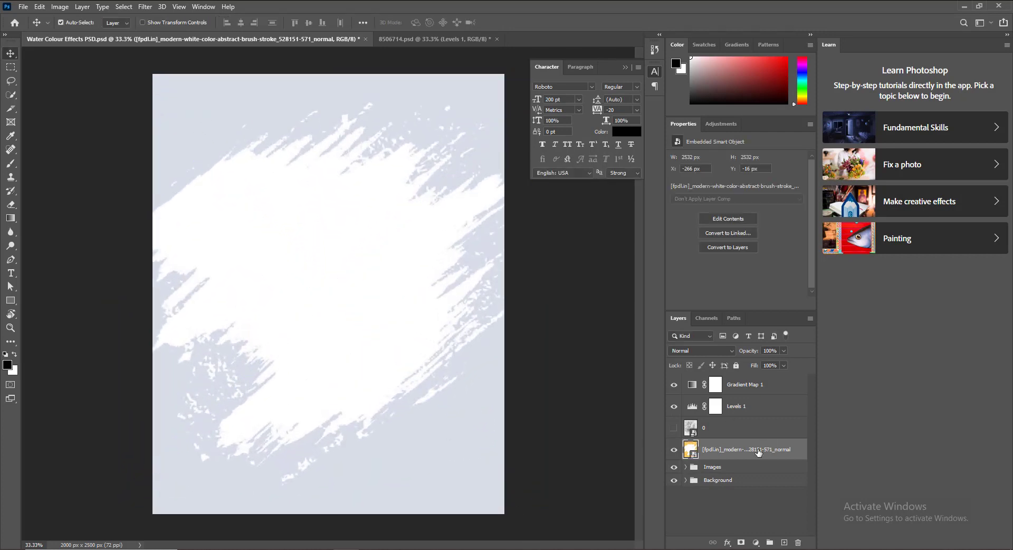
Move the brush stroke layer above the Gradient Map and set its blend mode to Darker Color.
{"action": "left_click_drag", "start_coordinate": [728, 452], "coordinate": [727, 381]}
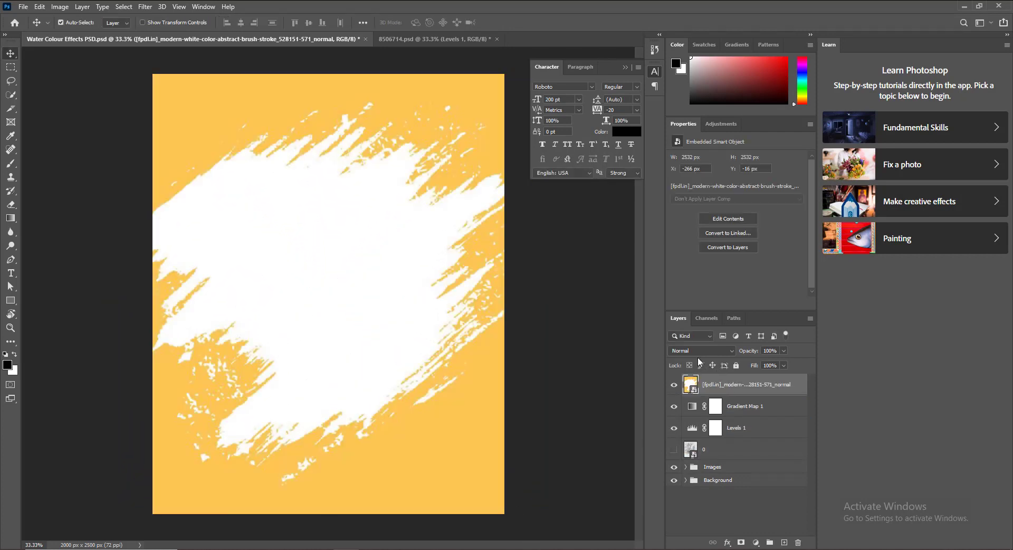
{"action": "left_click", "coordinate": [699, 350]}
{"action": "left_click", "coordinate": [698, 351]}
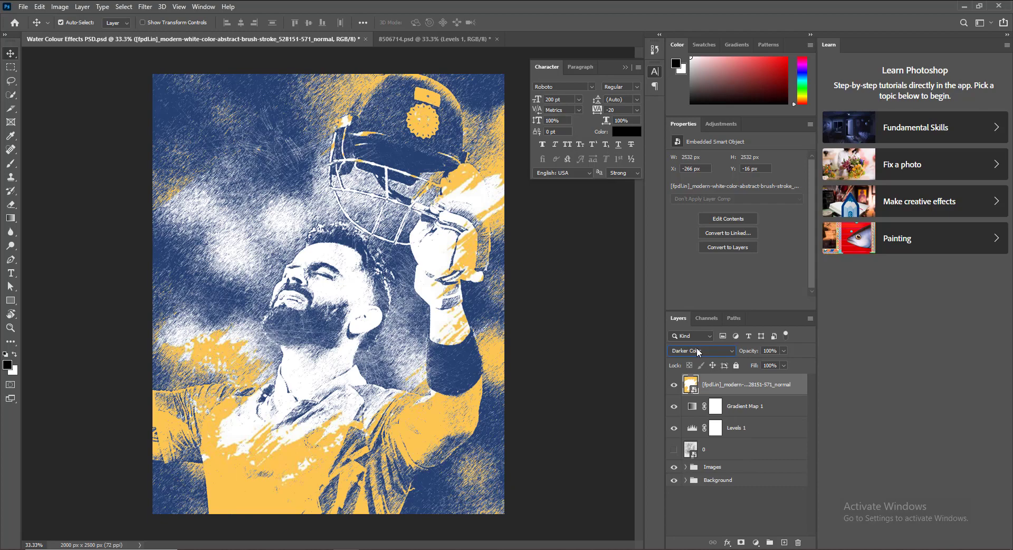